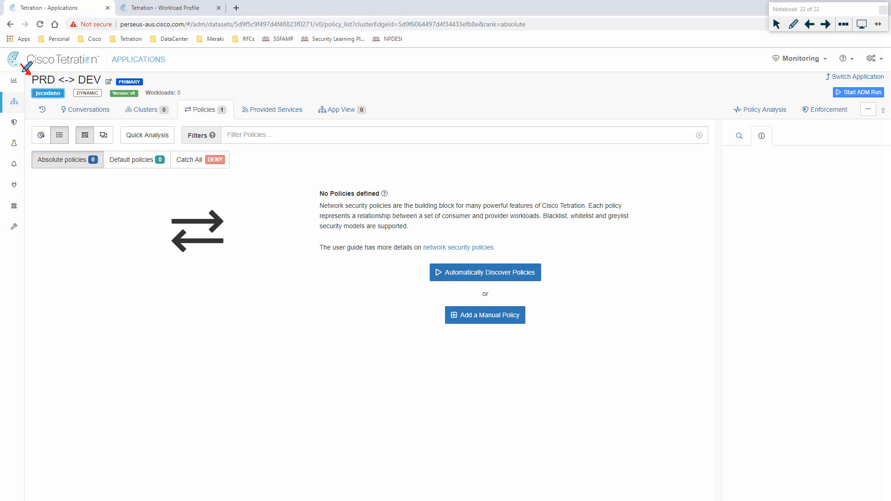
Step: Mark the split between PRD and DEV in the application title and sketch two Centos boxes labelled PRD .70 and DEV .69
drag(68, 74, 67, 86)
mouse_move(66, 287)
mouse_down()
mouse_move(112, 289)
mouse_move(80, 269)
mouse_move(61, 297)
mouse_move(85, 259)
mouse_move(71, 249)
mouse_move(92, 255)
mouse_up()
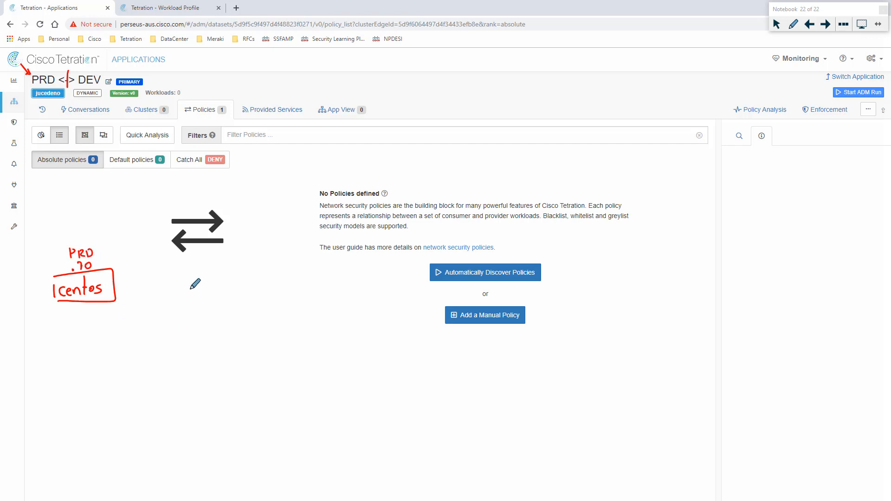
mouse_move(190, 275)
mouse_down()
mouse_move(189, 285)
mouse_move(209, 284)
mouse_up()
mouse_move(211, 284)
mouse_down()
mouse_move(211, 265)
mouse_move(225, 283)
mouse_up()
mouse_move(177, 263)
mouse_down()
mouse_move(176, 291)
mouse_move(237, 285)
mouse_move(188, 293)
mouse_up()
click(204, 257)
mouse_move(213, 251)
mouse_down()
mouse_move(209, 258)
mouse_move(232, 254)
mouse_up()
mouse_move(231, 245)
mouse_down()
mouse_move(231, 253)
mouse_move(256, 246)
mouse_up()
click(248, 248)
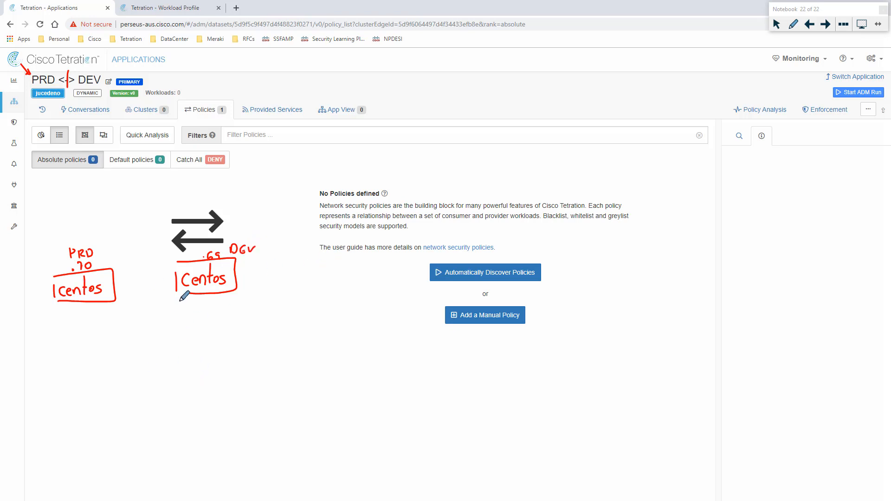
mouse_move(186, 294)
mouse_down()
mouse_move(177, 293)
mouse_move(177, 263)
mouse_up()
Step: Draw a long dividing line between the PRD and DEV boxes, with an arrow from each box towards it
drag(138, 184, 173, 460)
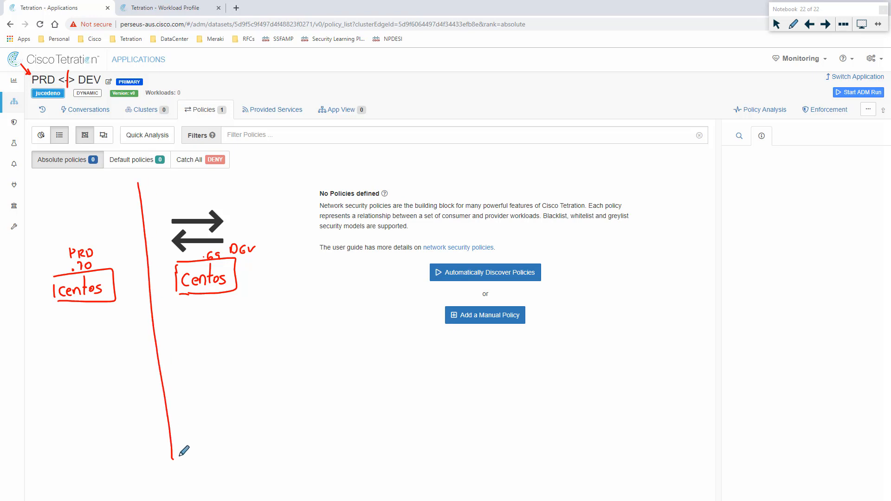
drag(174, 281, 144, 289)
drag(141, 286, 141, 294)
Step: Write "Time?" beneath the DEV box with an arrow leading down to "Alert or Alarm"
drag(194, 306, 201, 305)
mouse_move(198, 306)
mouse_down()
mouse_move(199, 317)
mouse_move(222, 312)
mouse_up()
click(222, 315)
mouse_move(208, 320)
mouse_down()
mouse_move(209, 336)
mouse_move(200, 335)
mouse_move(212, 345)
mouse_move(240, 339)
mouse_move(234, 346)
mouse_move(246, 352)
mouse_move(258, 334)
mouse_move(260, 344)
mouse_move(277, 345)
mouse_up()
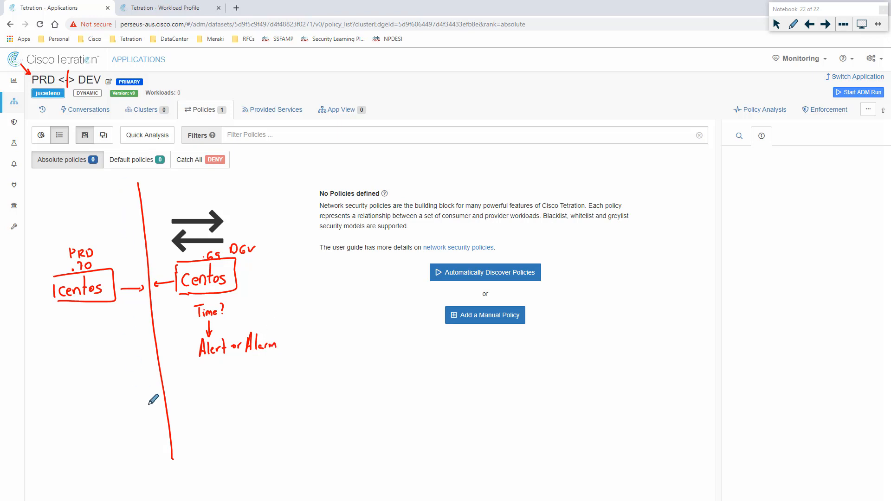
Step: Write an underlined "ICMP" above the DEV box, and underline "Alert or Alarm" with an arrow leading down to "Change?"
mouse_move(269, 211)
mouse_down()
mouse_move(279, 211)
mouse_move(274, 223)
mouse_move(305, 213)
mouse_move(273, 224)
mouse_up()
drag(275, 355, 195, 369)
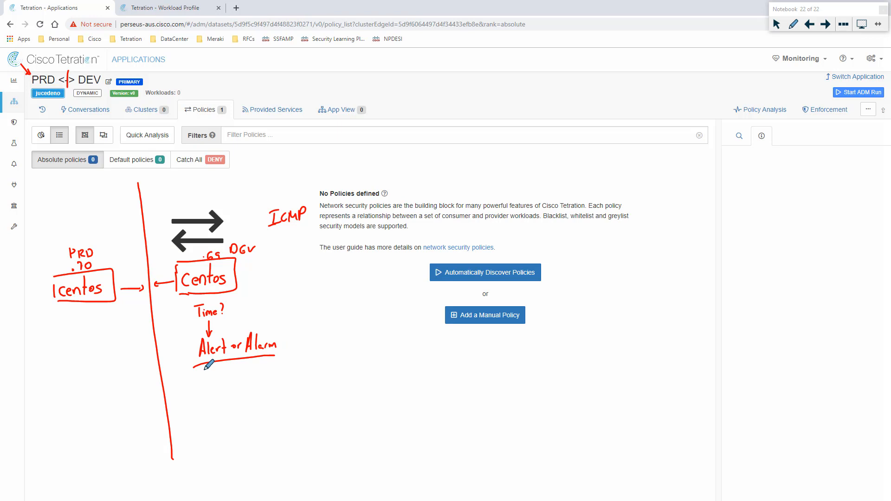
drag(303, 222, 281, 232)
drag(207, 370, 207, 389)
mouse_move(204, 382)
mouse_down()
mouse_move(201, 402)
mouse_move(243, 404)
mouse_up()
Step: Sketch a box labelled SS containing DNS, NTP and AD below the PRD box, and draw an arrow from the DEV box to it
mouse_move(78, 328)
mouse_down()
mouse_move(79, 342)
mouse_move(96, 329)
mouse_move(99, 341)
mouse_move(68, 351)
mouse_move(88, 361)
mouse_up()
drag(87, 350, 83, 375)
drag(86, 367, 85, 379)
mouse_move(86, 366)
mouse_down()
mouse_move(86, 378)
mouse_move(56, 341)
mouse_move(111, 320)
mouse_move(48, 390)
mouse_up()
mouse_move(36, 350)
mouse_down()
mouse_move(28, 361)
mouse_move(37, 360)
mouse_up()
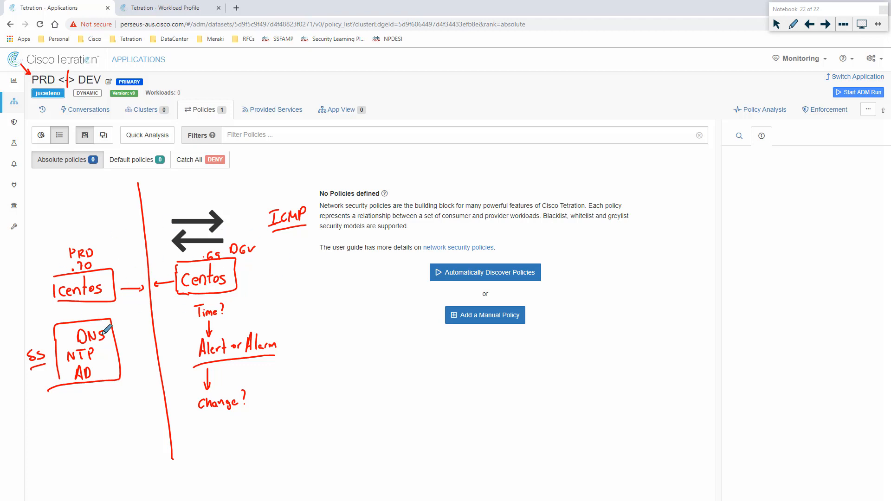
drag(61, 378, 62, 384)
mouse_move(189, 297)
mouse_down()
mouse_move(153, 349)
mouse_move(125, 358)
mouse_up()
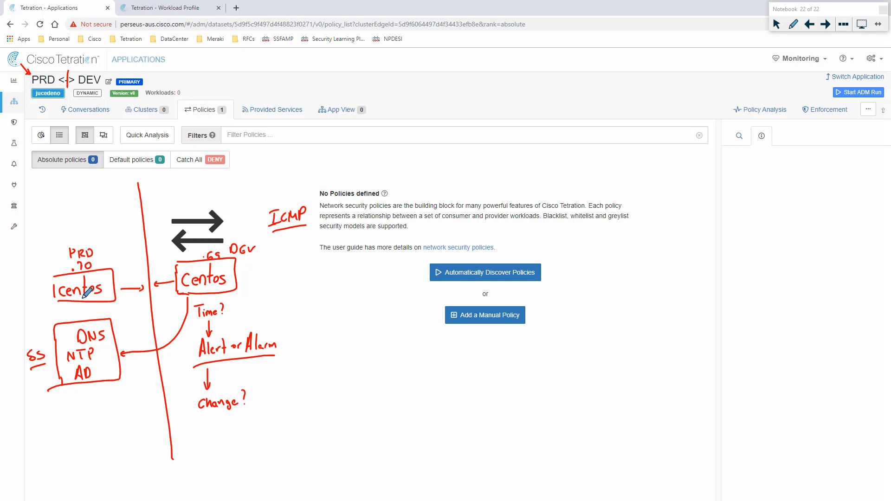
Step: Mark PRD and DEV with arrows, link "Change?" to ICMP with "Allow" written above it, and advance to a blank annotation page
drag(81, 231, 86, 238)
drag(243, 231, 242, 239)
drag(250, 401, 297, 237)
mouse_move(270, 195)
mouse_down()
mouse_move(277, 182)
mouse_move(296, 189)
mouse_move(271, 198)
mouse_up()
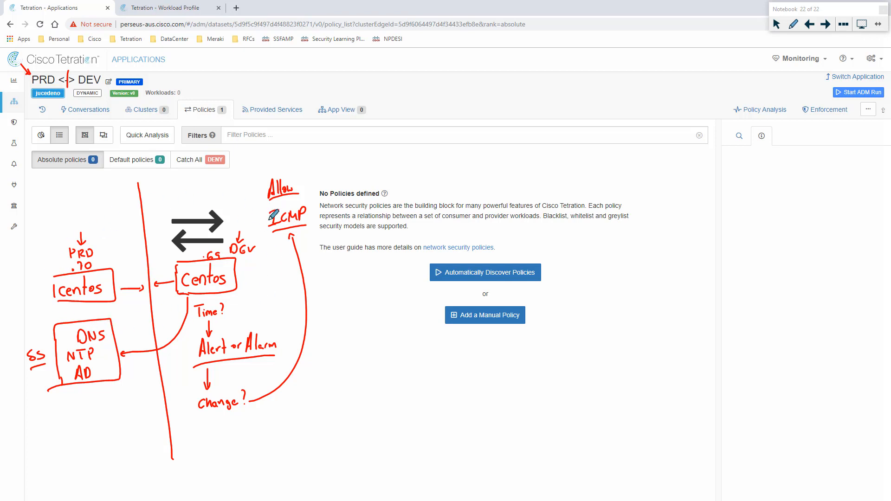
mouse_move(66, 329)
mouse_down()
mouse_move(73, 335)
mouse_move(62, 349)
mouse_up()
click(826, 24)
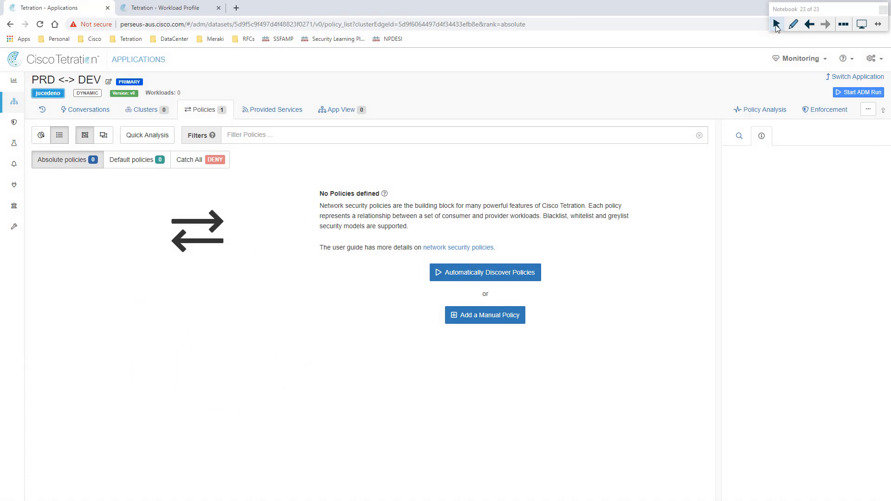
Step: On the Workload Profile page, underline 172-17-18-70, label it "= Hostname" and write the example name "Dev-DB-1"
click(162, 8)
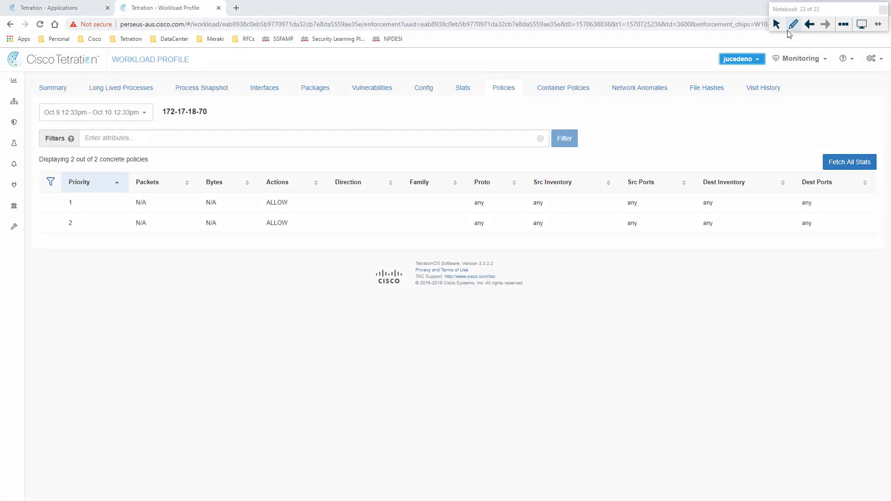
mouse_move(203, 120)
mouse_down()
mouse_move(163, 122)
mouse_move(179, 106)
mouse_up()
drag(175, 101, 183, 101)
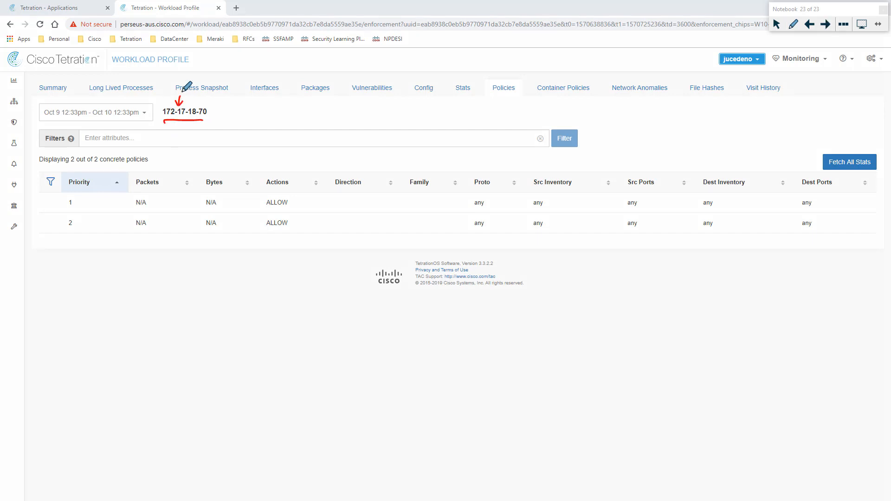
drag(209, 109, 215, 113)
mouse_move(220, 105)
mouse_down()
mouse_move(224, 117)
mouse_move(266, 111)
mouse_up()
click(227, 112)
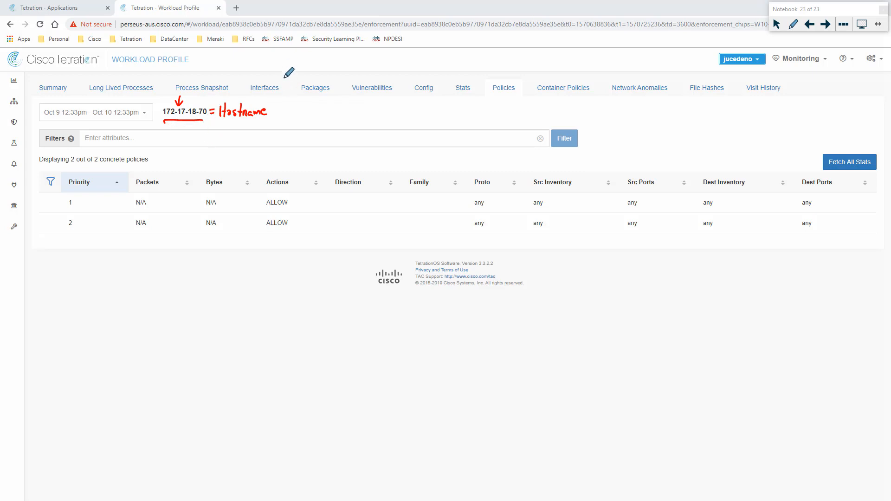
mouse_move(280, 65)
mouse_down()
mouse_move(285, 75)
mouse_move(335, 77)
mouse_up()
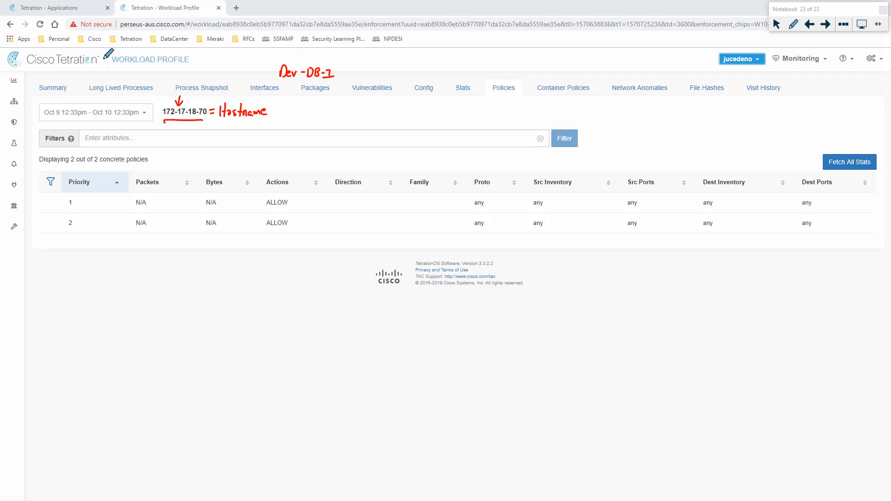
Step: Mark the Workload Profile title, Policies view, ALLOW actions and "any" values, and advance to a blank annotation page
mouse_move(104, 58)
mouse_down()
mouse_move(160, 75)
mouse_move(149, 50)
mouse_up()
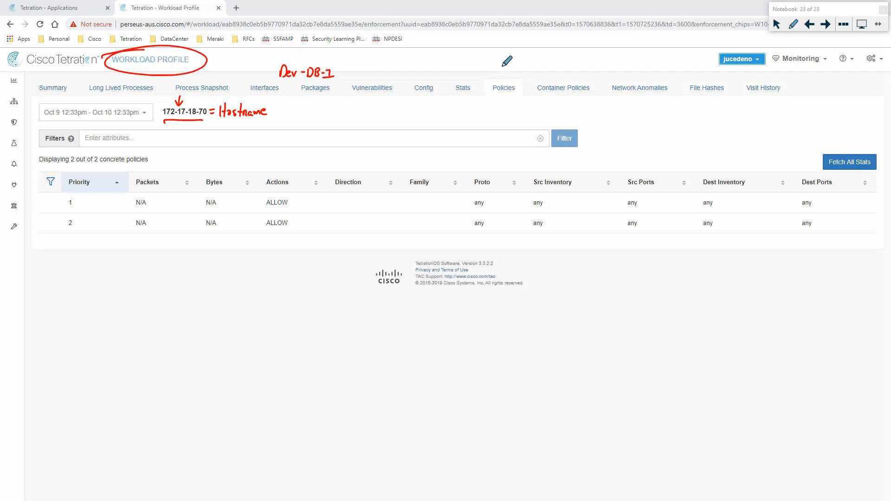
mouse_move(502, 62)
mouse_down()
mouse_move(500, 75)
mouse_move(505, 70)
mouse_up()
mouse_move(267, 170)
mouse_down()
mouse_move(301, 227)
mouse_move(257, 191)
mouse_move(273, 170)
mouse_up()
drag(475, 233, 542, 234)
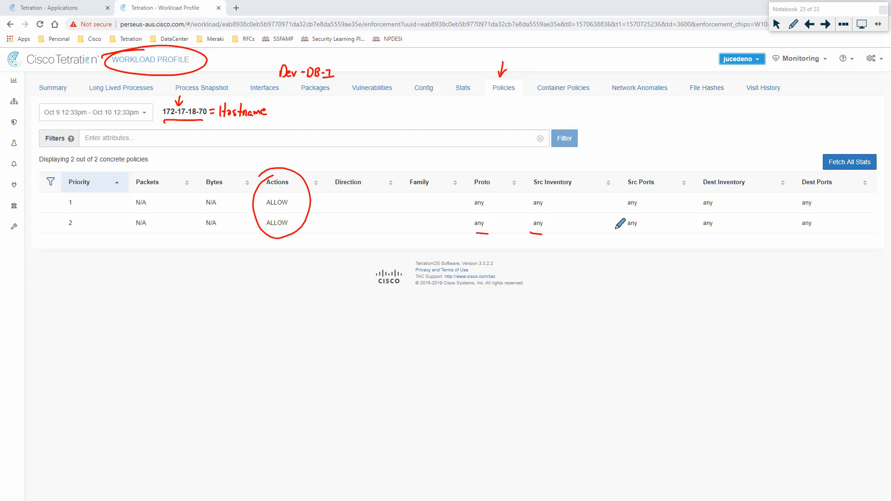
drag(624, 227, 637, 230)
drag(703, 229, 715, 230)
drag(814, 231, 801, 234)
click(776, 24)
click(826, 25)
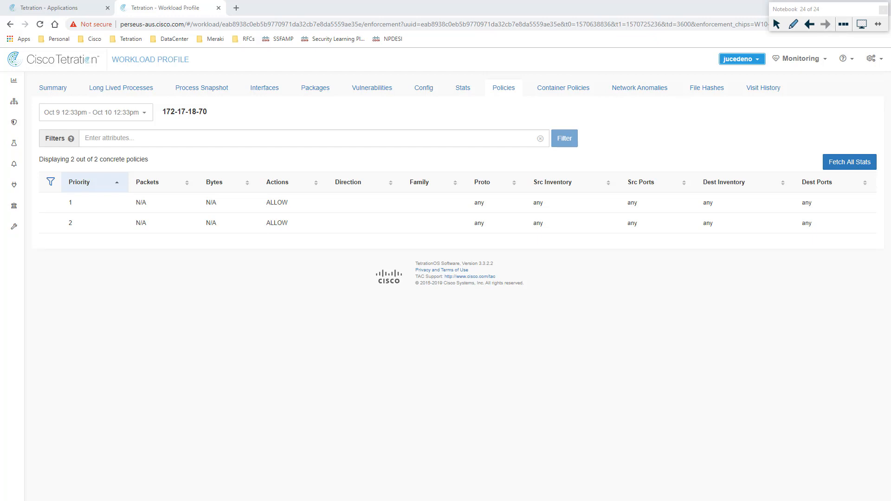
Step: Switch to the 172-17-18-70 terminal, list the firewall rules with sudo iptables -L and highlight the TA_GOLDEN_OUTPUT chain name
key(alt+Tab)
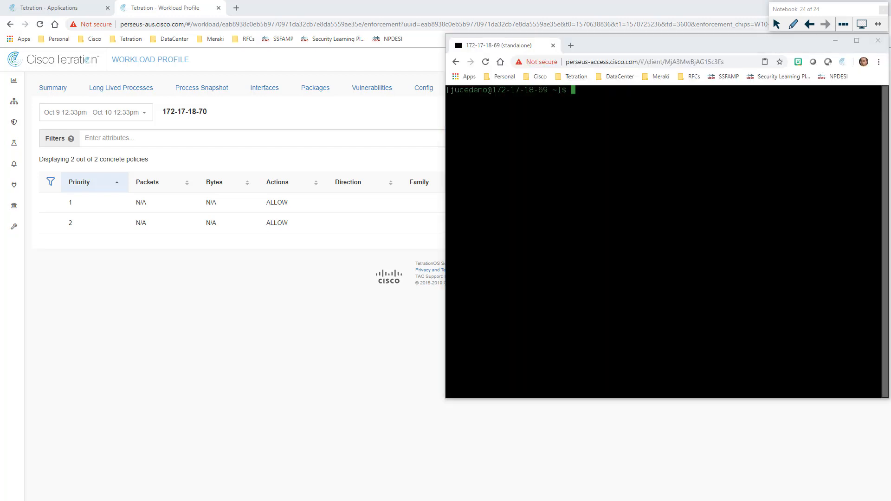
key(alt+Tab)
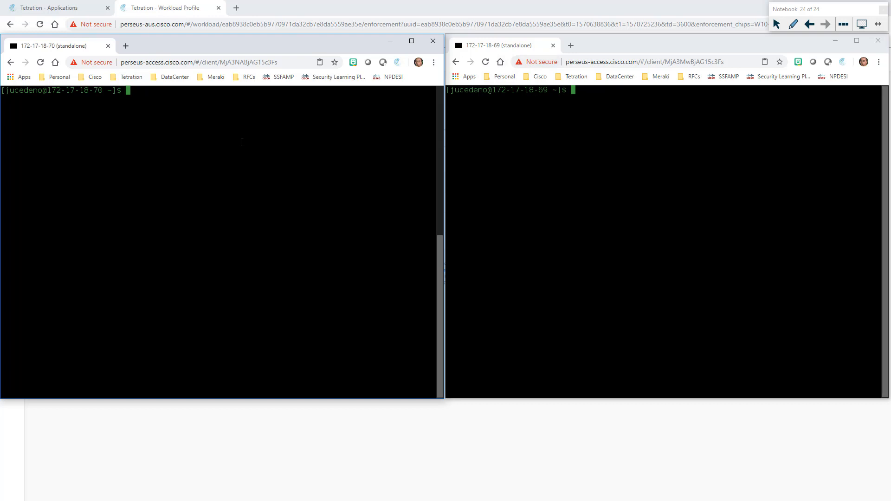
text(sudo iptables -L)
key(Return)
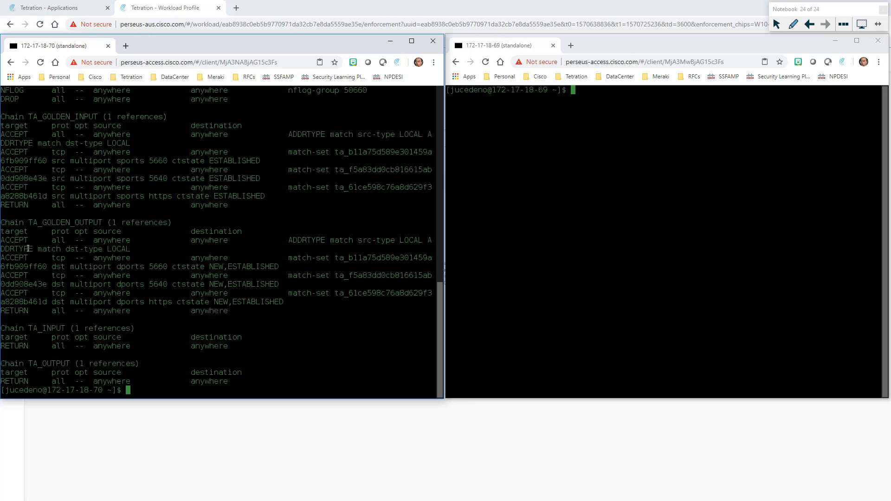
drag(27, 223, 99, 223)
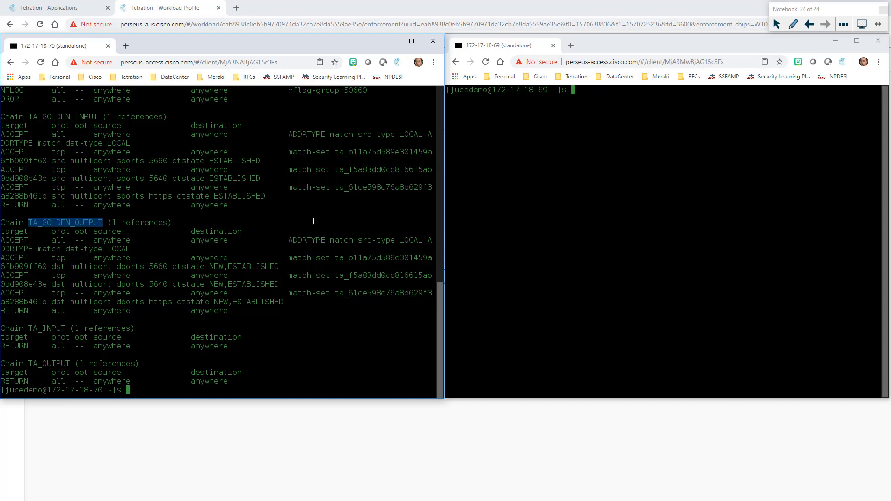
Step: Start continuous pings in both directions: to 172.17.18.69 from host 172-17-18-70, and to 172.17.18.70 from host 172-17-18-69
text(ping 172.17.18.69)
key(Return)
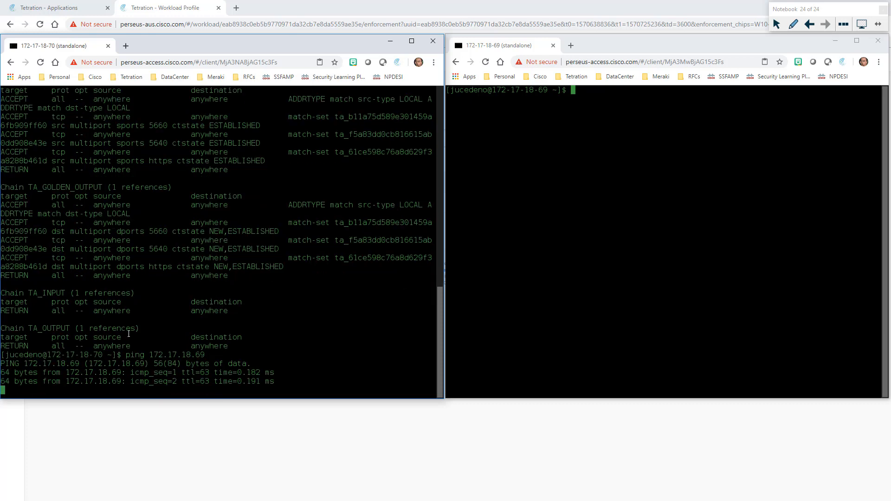
click(545, 195)
text(pin)
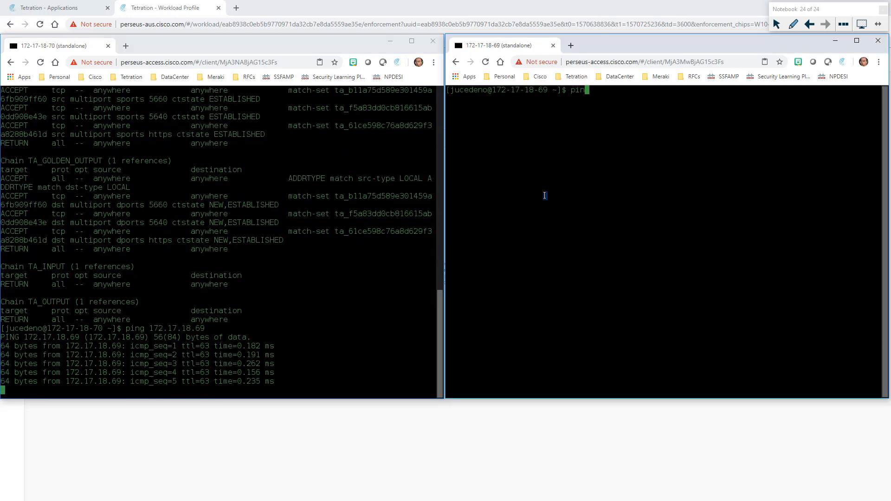
text(g 1)
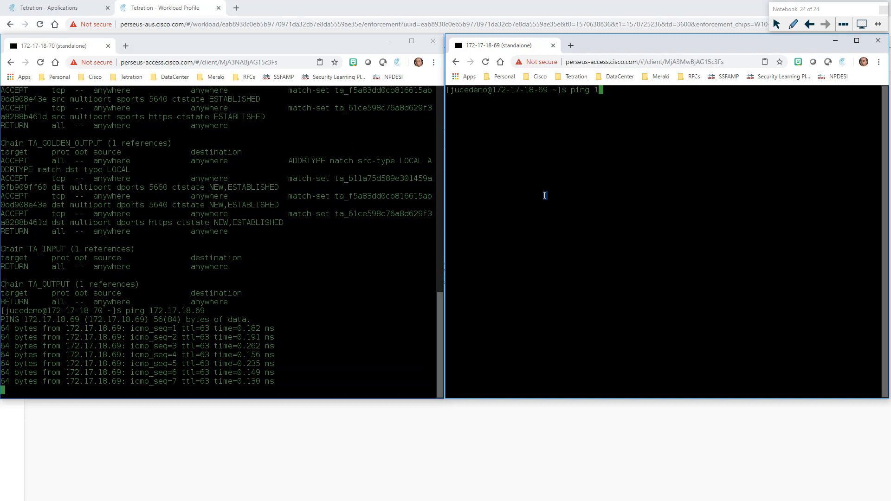
text(72.17.18)
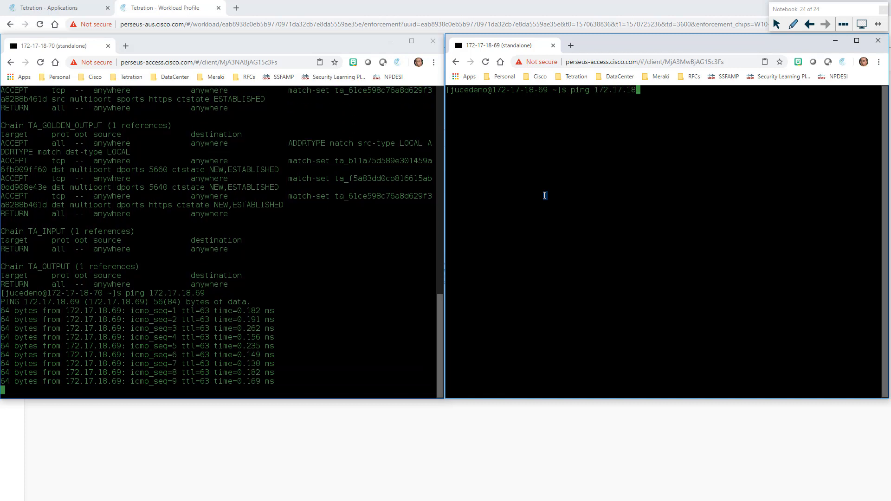
text(.70)
key(Return)
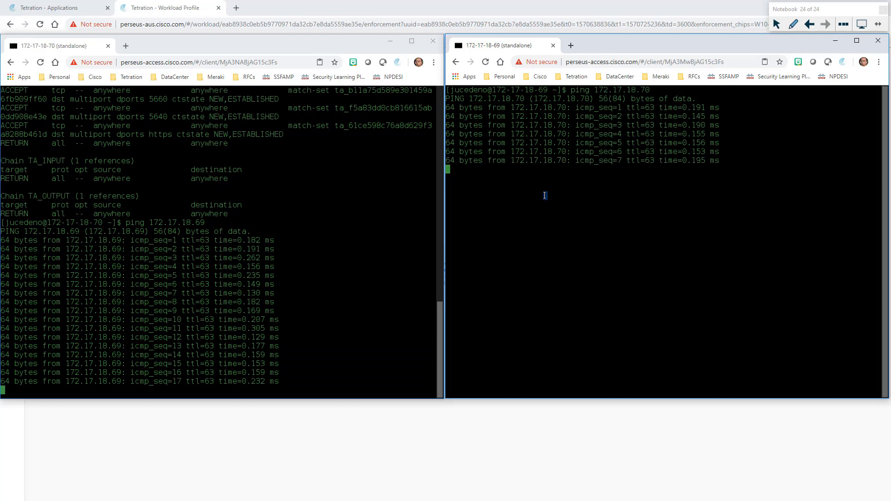
Step: Return to the PRD <-> DEV application and start a manual policy with the AUS:Shared Services:Guacamole scope as consumer
click(425, 421)
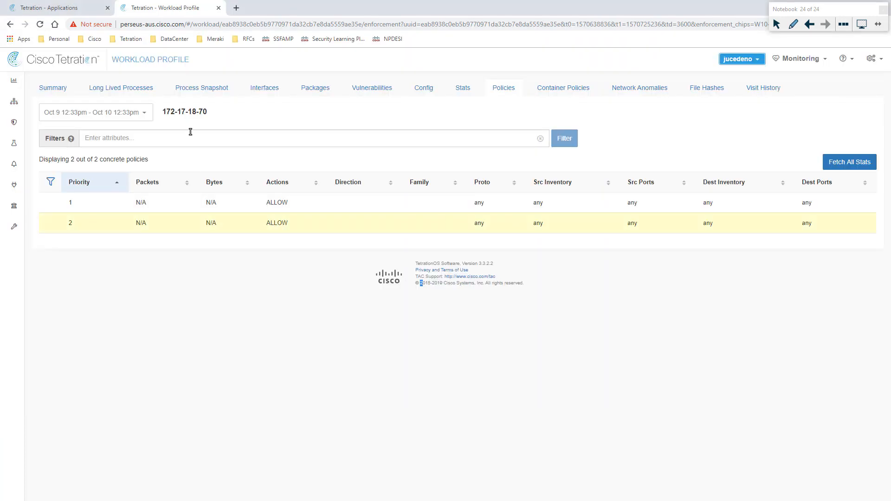
click(64, 8)
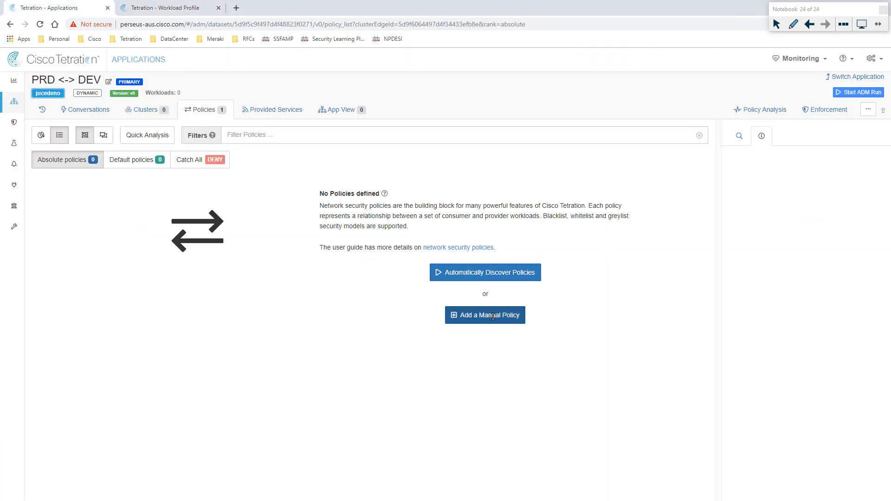
click(462, 315)
click(300, 201)
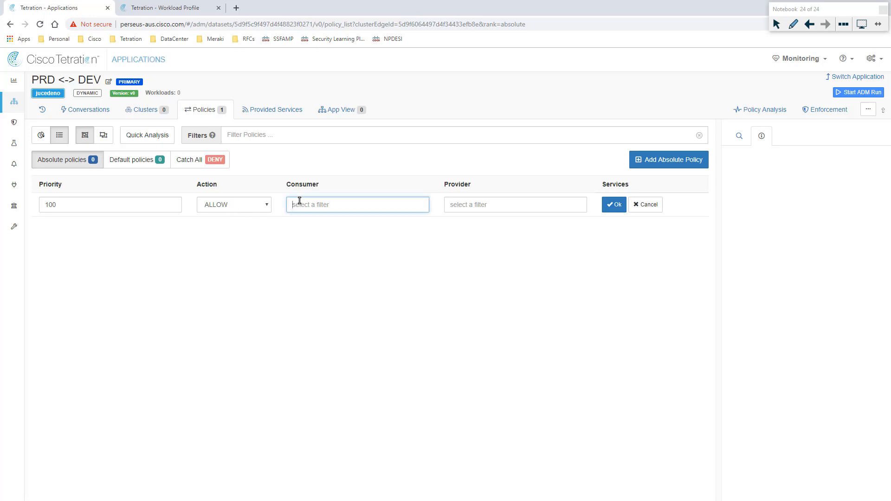
text(Gua)
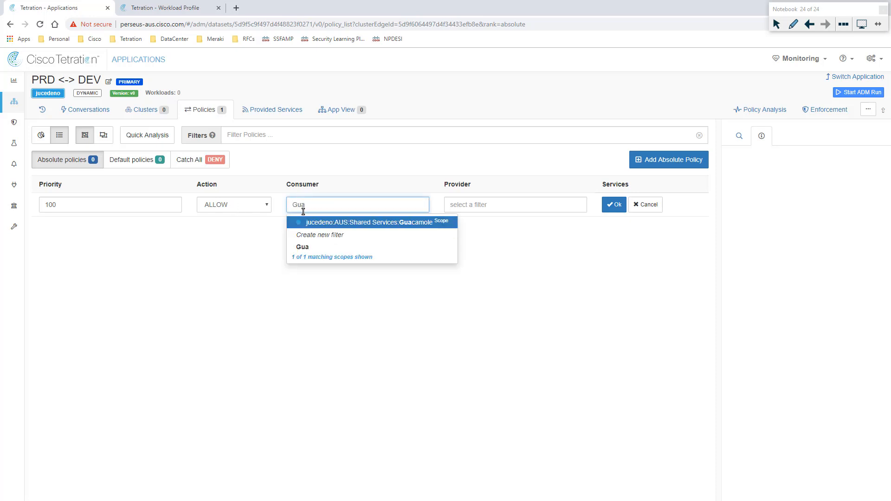
click(328, 220)
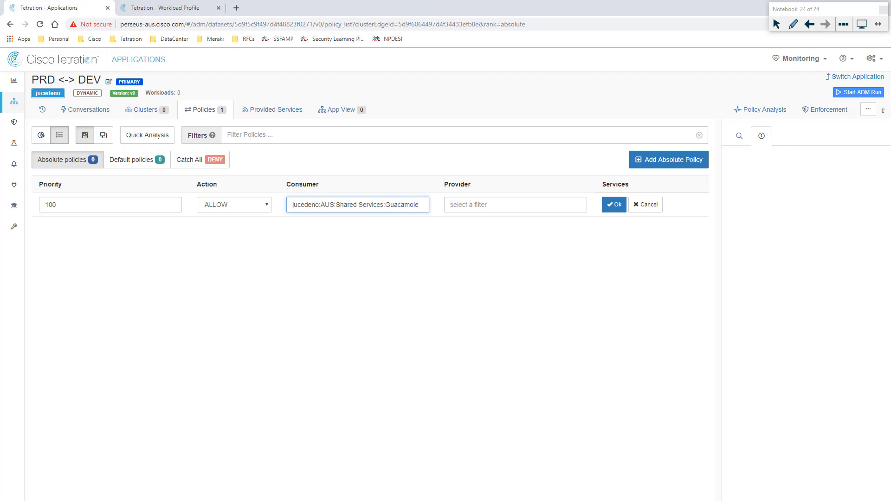
Step: Set the policy's provider to the AUS scope and save it as an ALLOW policy with priority 100
key(alt+Tab)
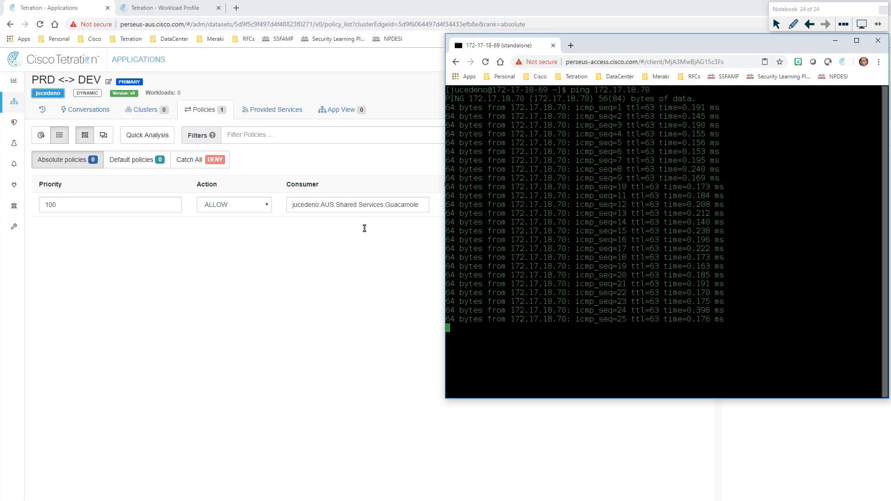
click(436, 210)
click(460, 205)
text(au)
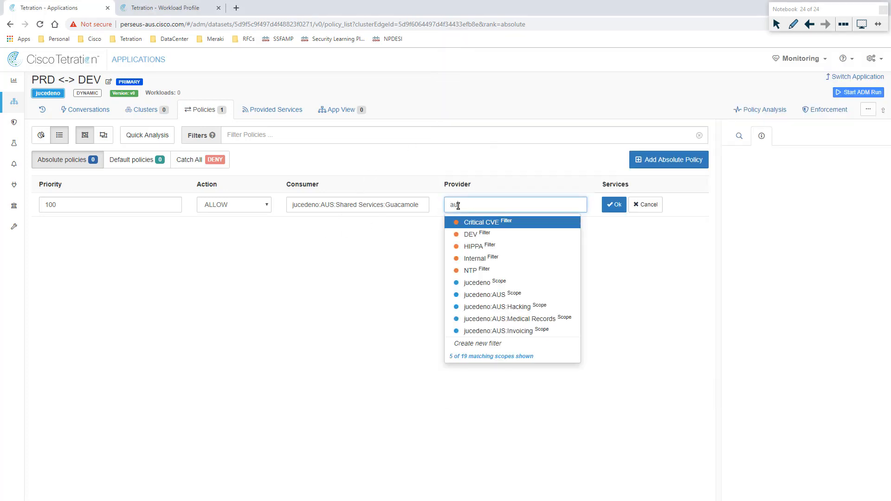
text(s)
click(463, 223)
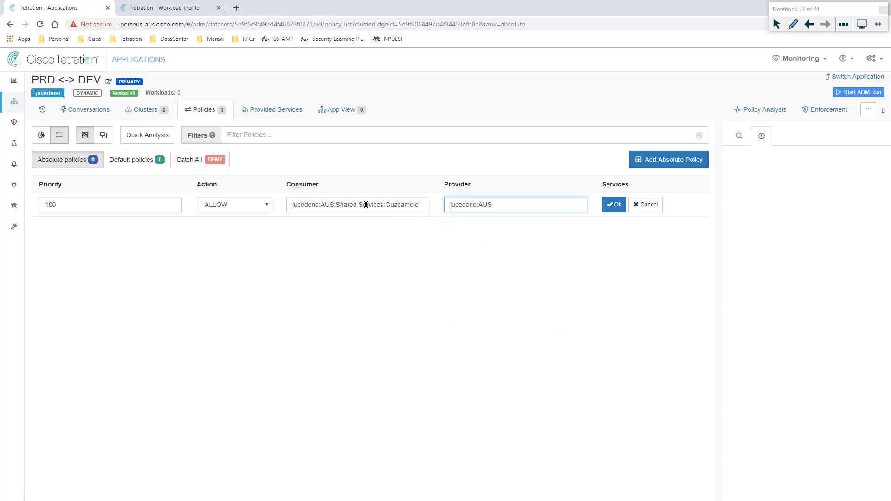
click(615, 206)
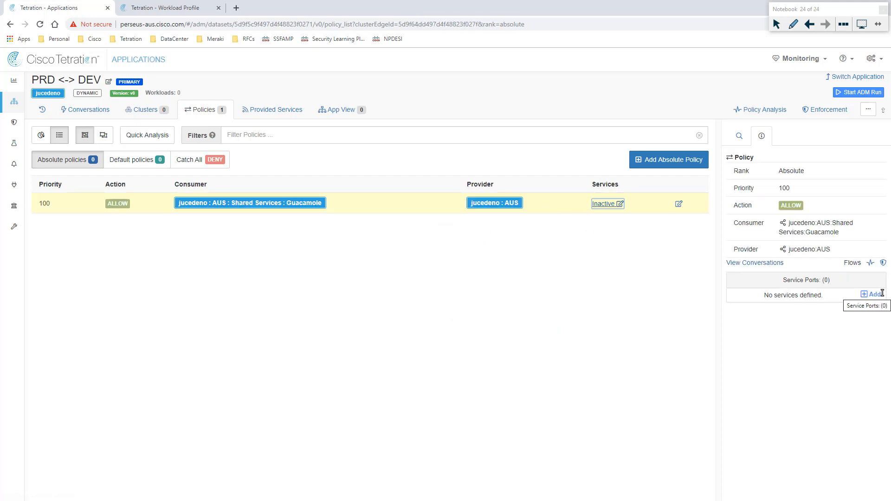
Step: Add an ANY protocol service to the Guacamole to AUS policy
click(872, 294)
click(747, 299)
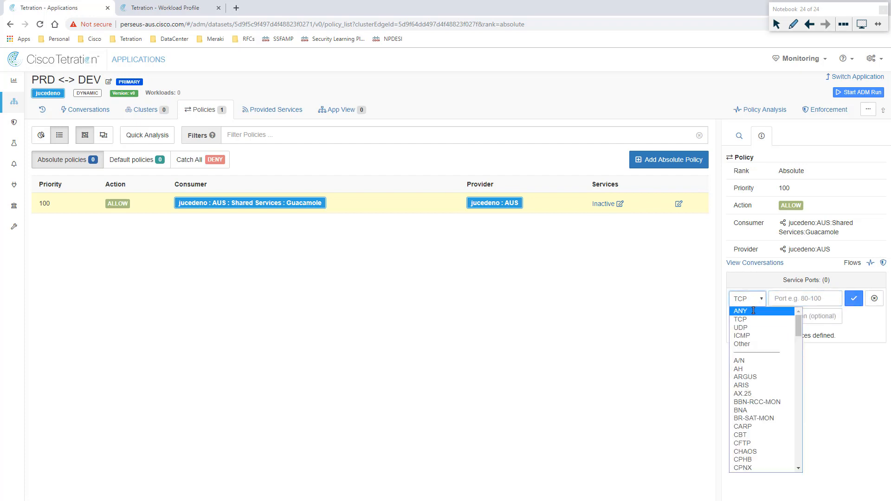
click(752, 310)
click(851, 297)
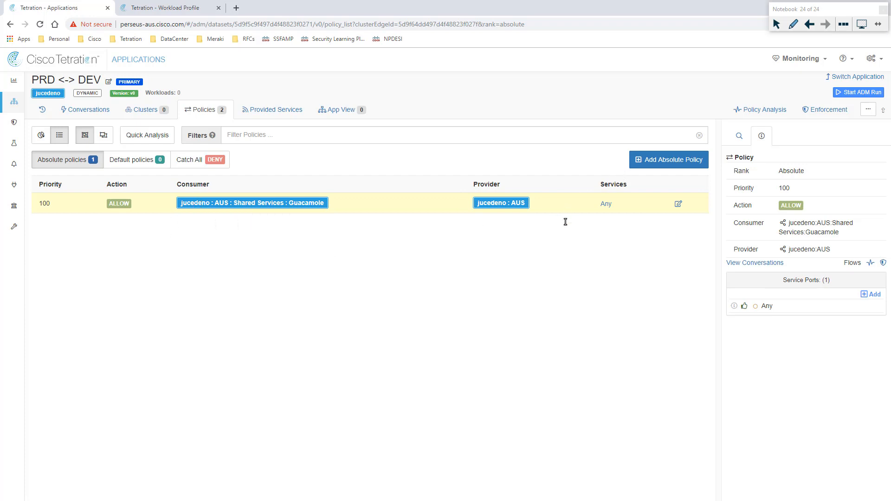
click(656, 160)
click(288, 203)
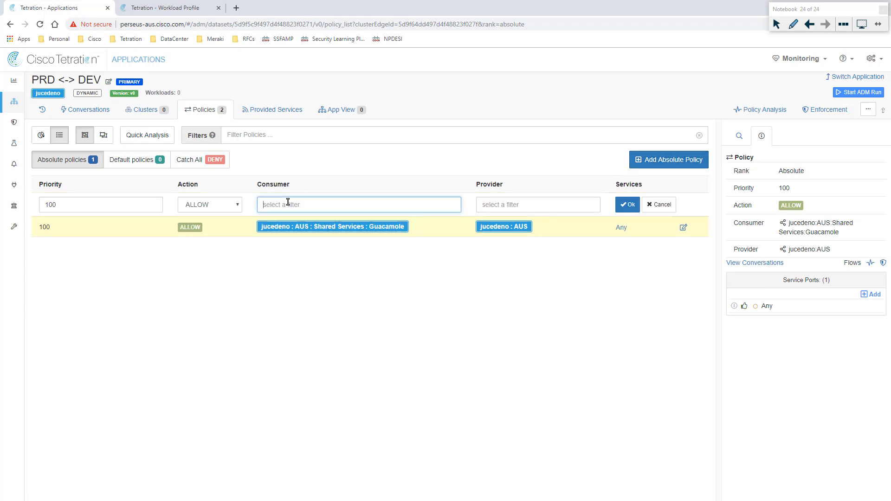
text(PRD)
double_click(268, 208)
drag(294, 207, 261, 206)
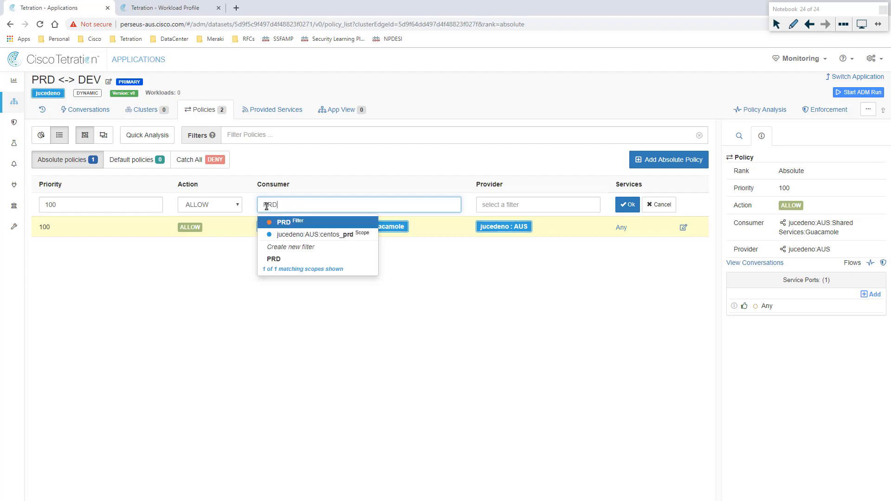
click(281, 223)
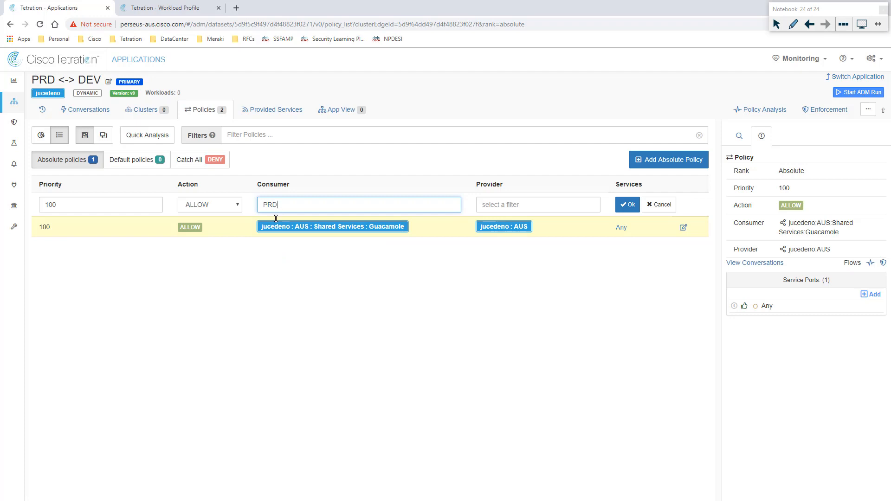
click(291, 211)
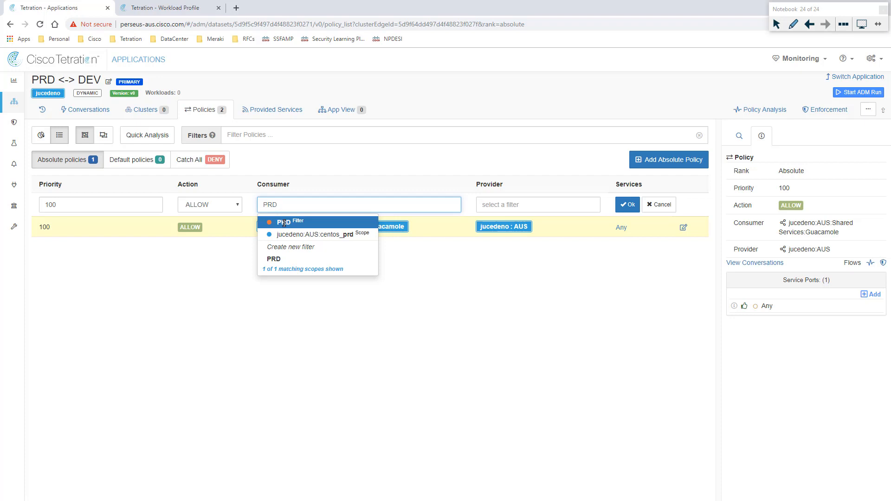
click(509, 203)
text(PRD)
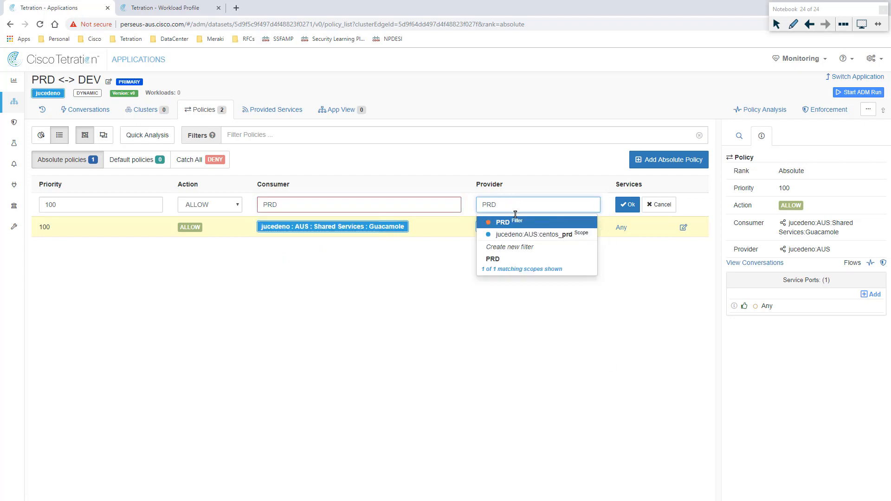
click(500, 222)
click(631, 208)
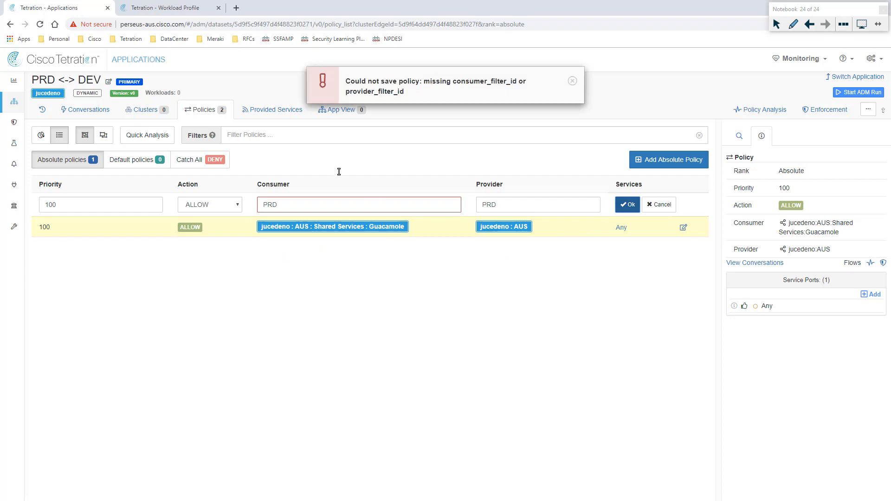
click(573, 81)
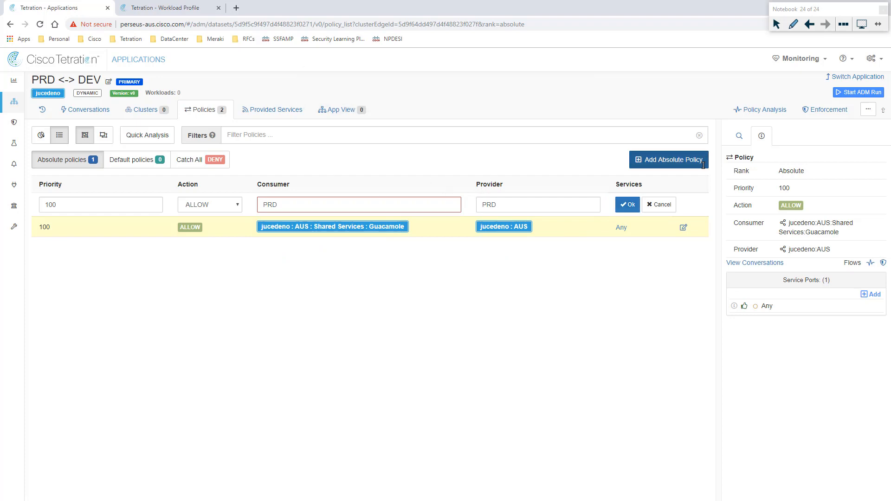
click(659, 205)
Step: Add an absolute ALLOW policy with priority 100, using the PRD filter as both consumer and provider
click(669, 159)
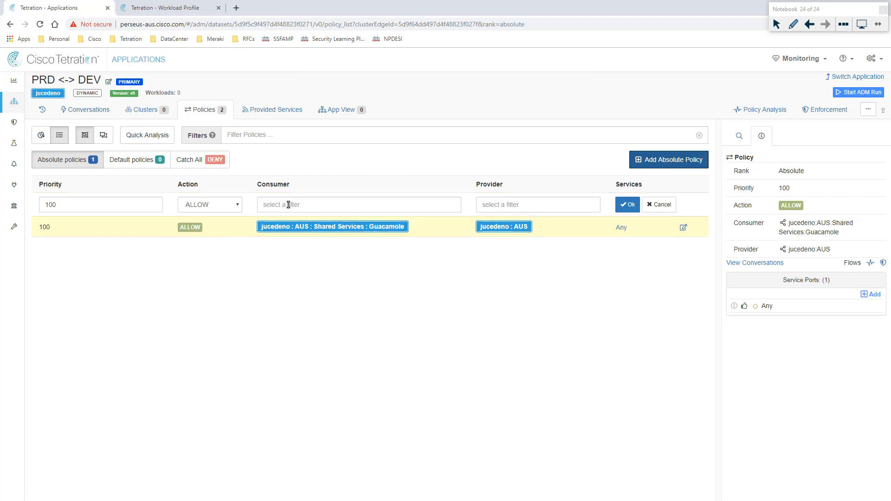
click(265, 196)
text(PRD)
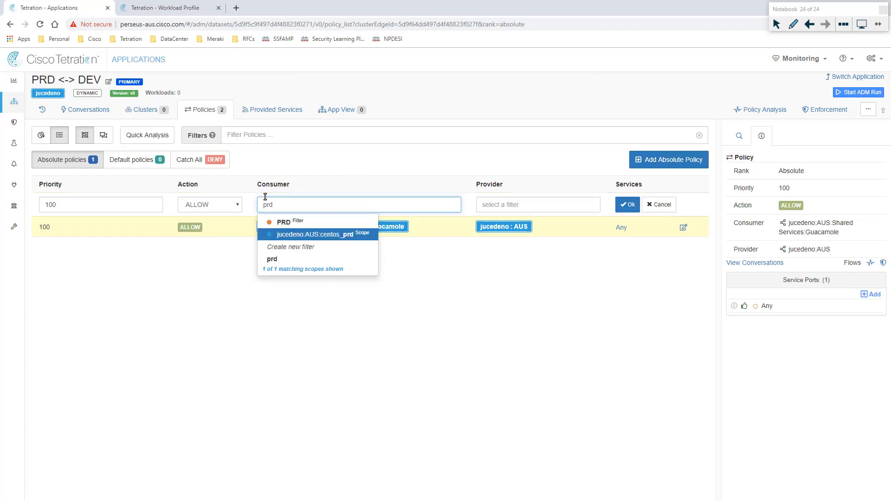
click(491, 205)
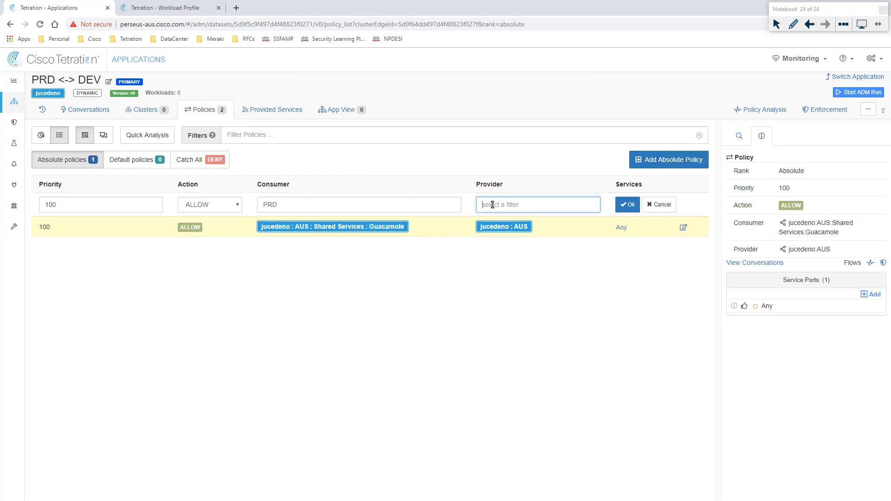
text(PRD)
click(504, 222)
click(626, 204)
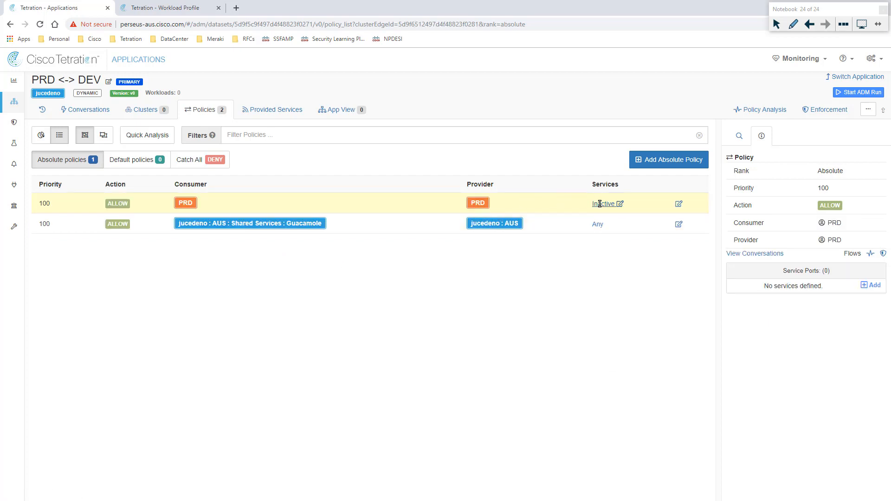
Step: Add an ANY protocol service to the PRD to PRD policy
click(600, 204)
click(865, 285)
click(757, 289)
click(749, 303)
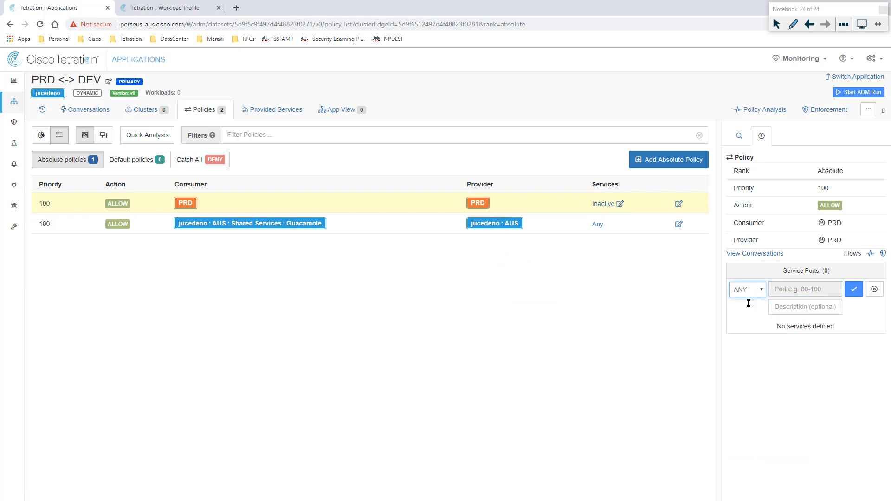
click(752, 290)
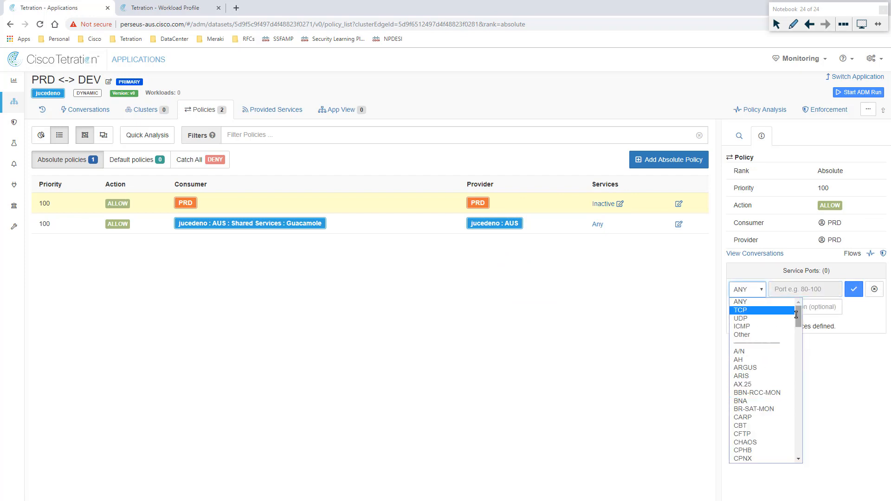
mouse_move(799, 318)
mouse_down()
mouse_move(799, 373)
mouse_move(798, 311)
mouse_up()
click(750, 304)
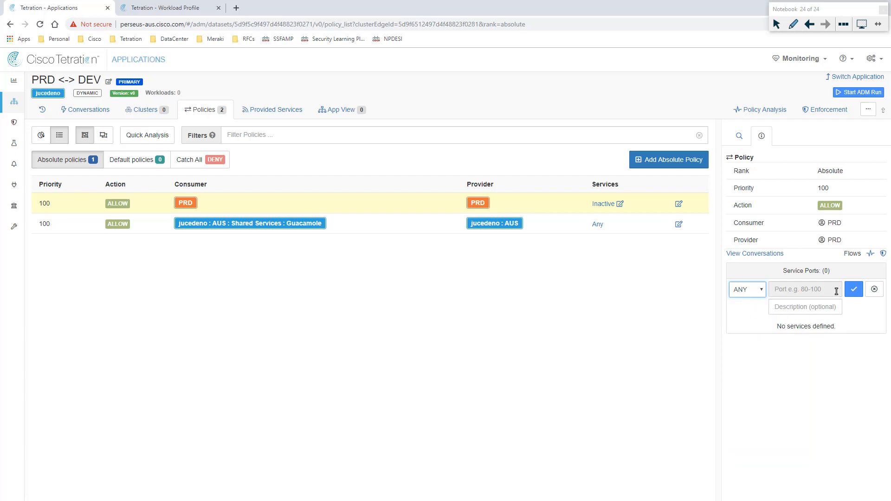
click(854, 289)
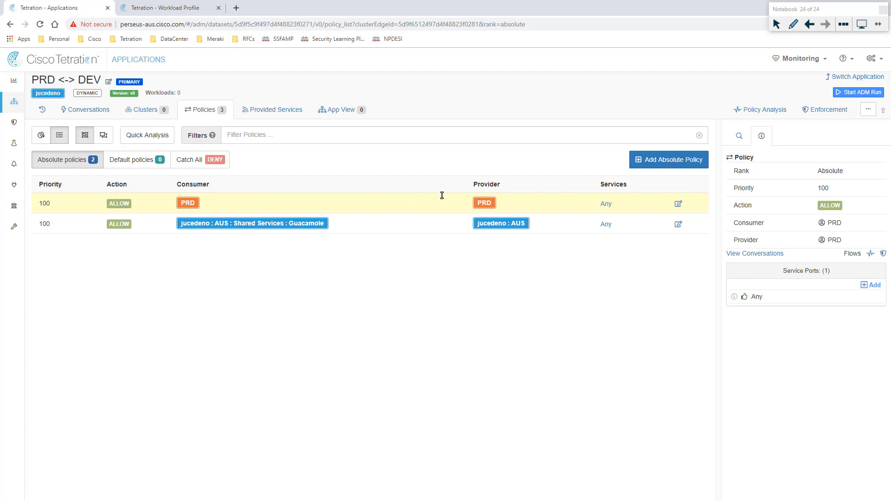
Step: Add an absolute ALLOW policy with priority 100, using the DEV filter as both consumer and provider
click(629, 160)
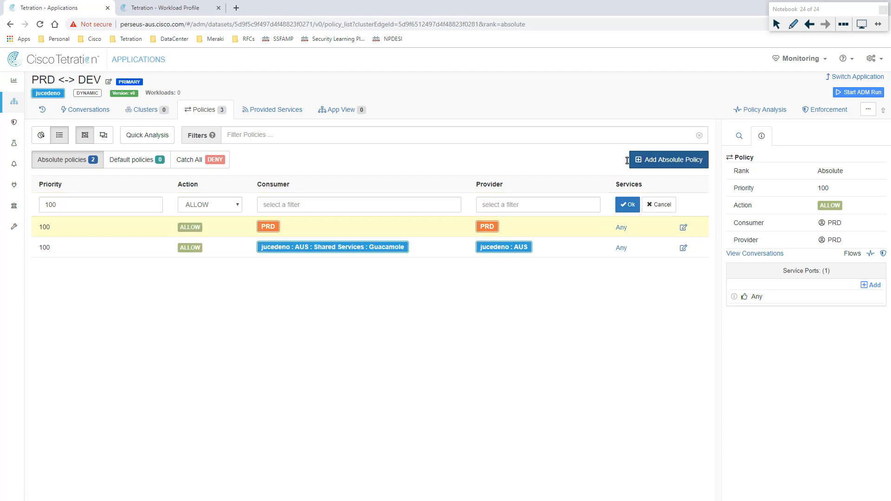
click(308, 200)
text(Dev)
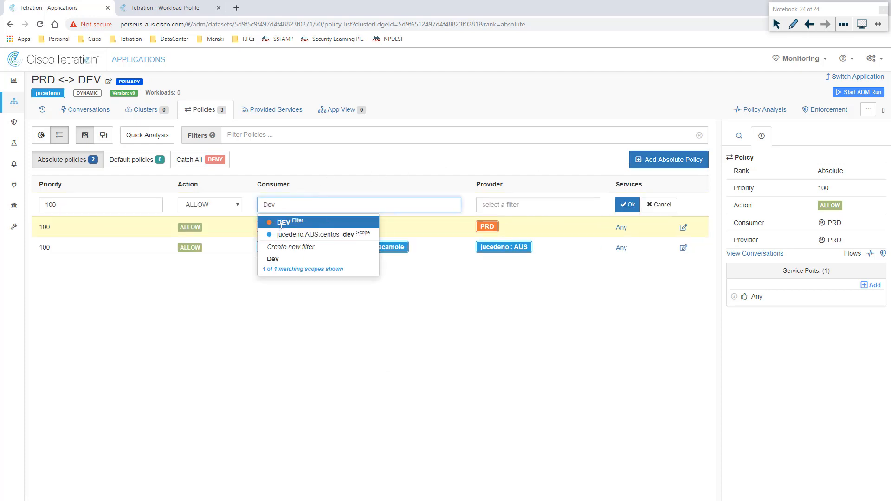
key(Return)
click(531, 205)
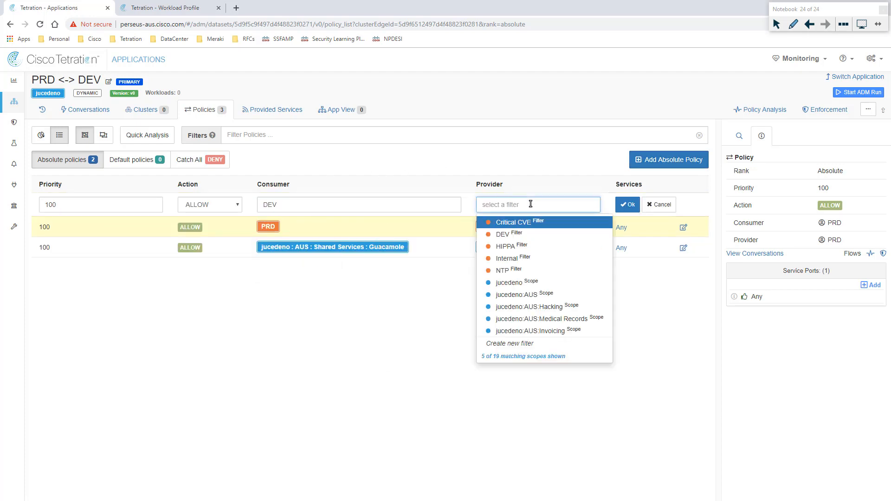
click(504, 234)
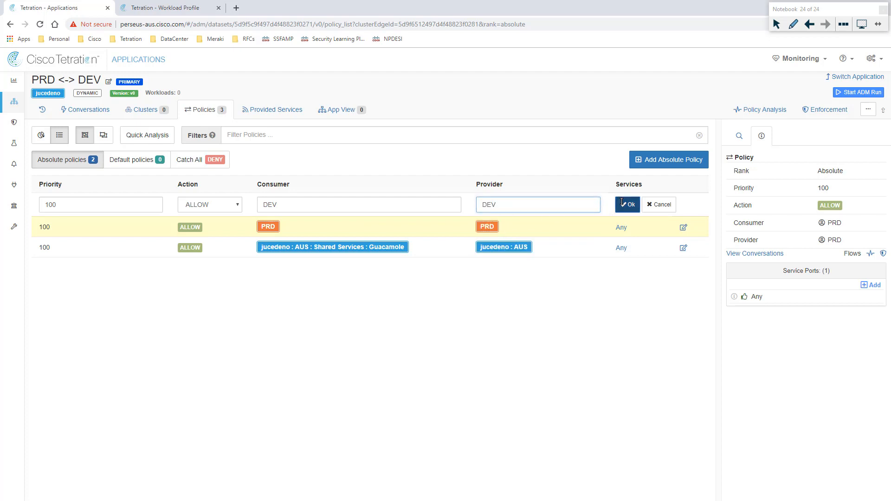
key(Return)
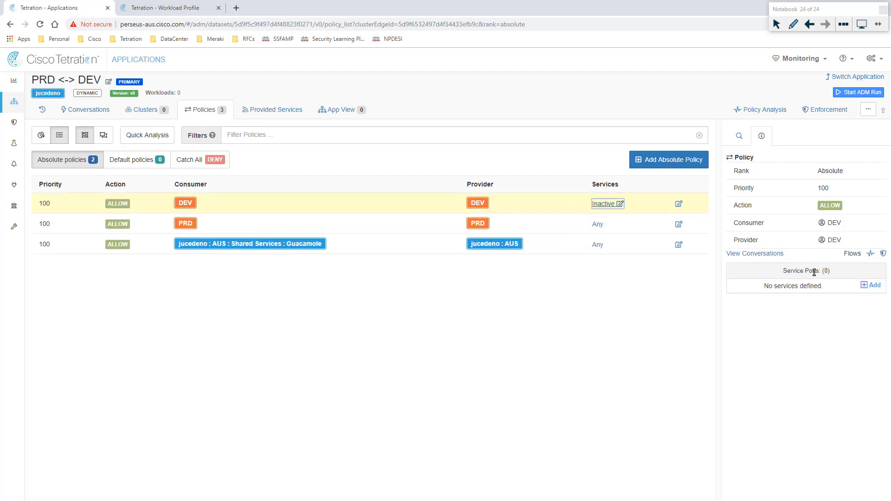
Step: Add an ANY protocol service to the DEV to DEV policy
click(873, 284)
click(747, 289)
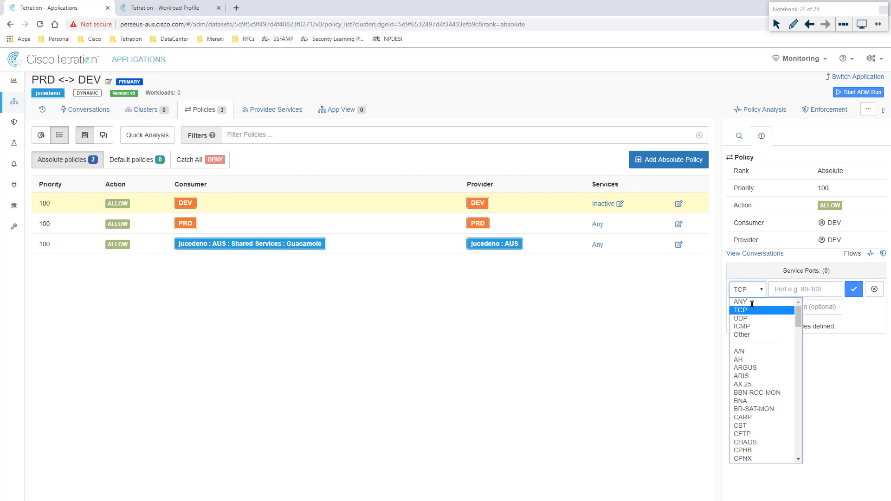
click(740, 299)
click(857, 291)
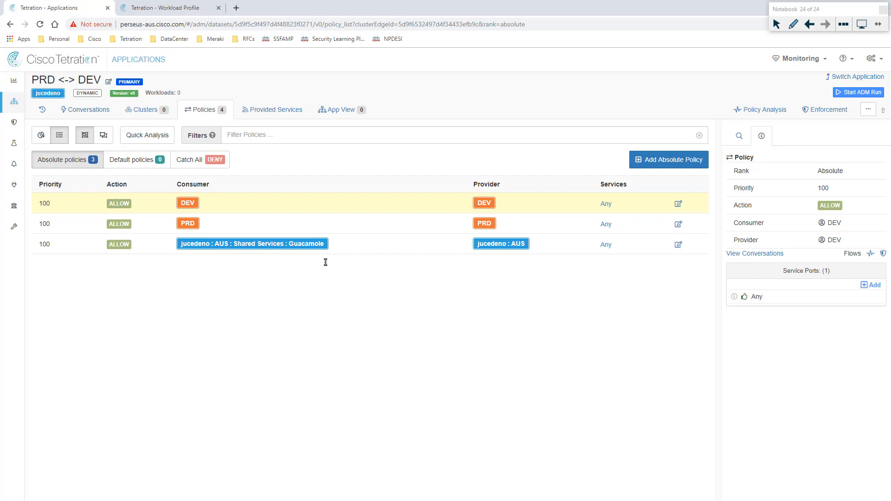
Step: Open the application's enforcement view, start the stopwatch in Alarms & Clock, and return to Tetration
click(824, 109)
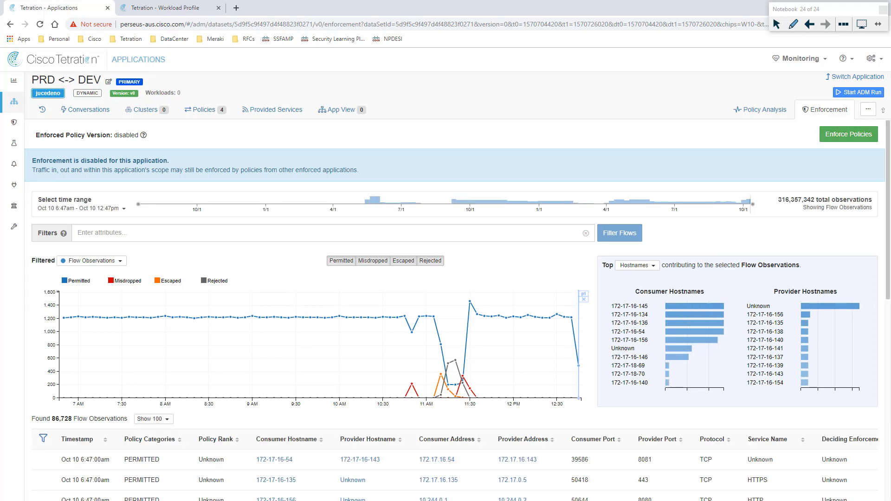
key(alt+Tab)
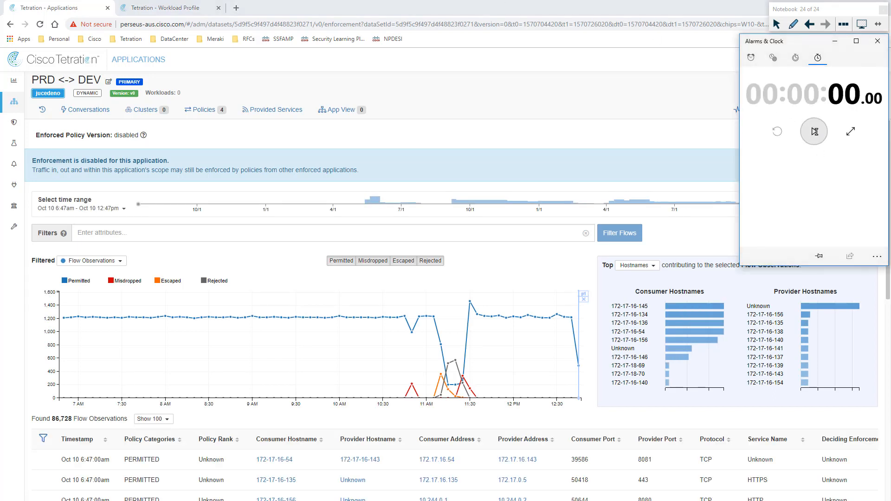
click(815, 132)
key(alt+Tab)
Step: Enforce the Latest Policies version with the reason "PRD cant talk to DEV" and accept the host firewall changes
click(848, 134)
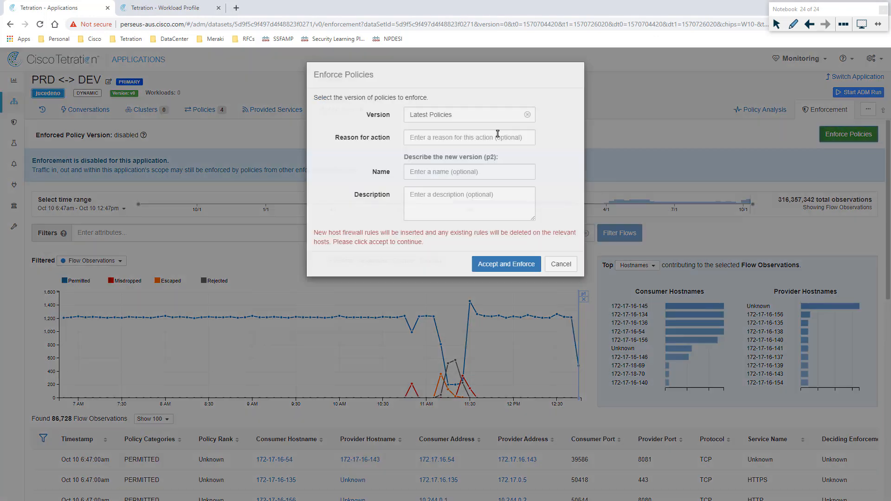
click(430, 137)
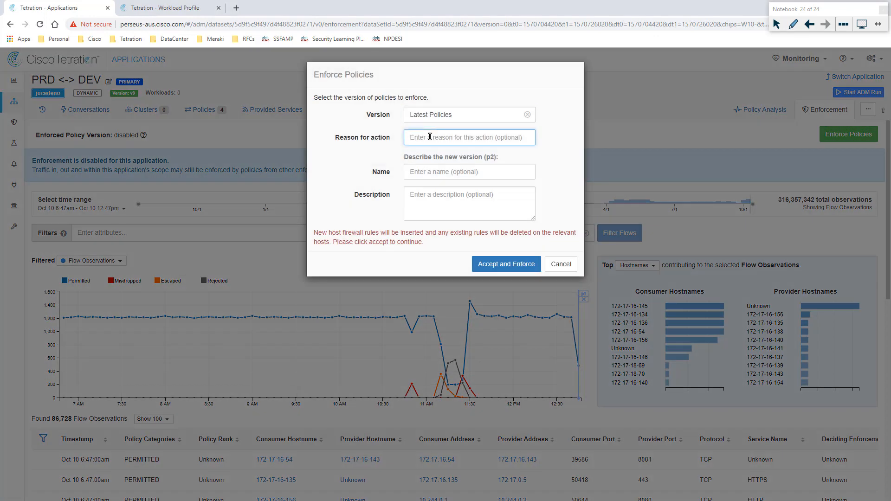
text(PRD)
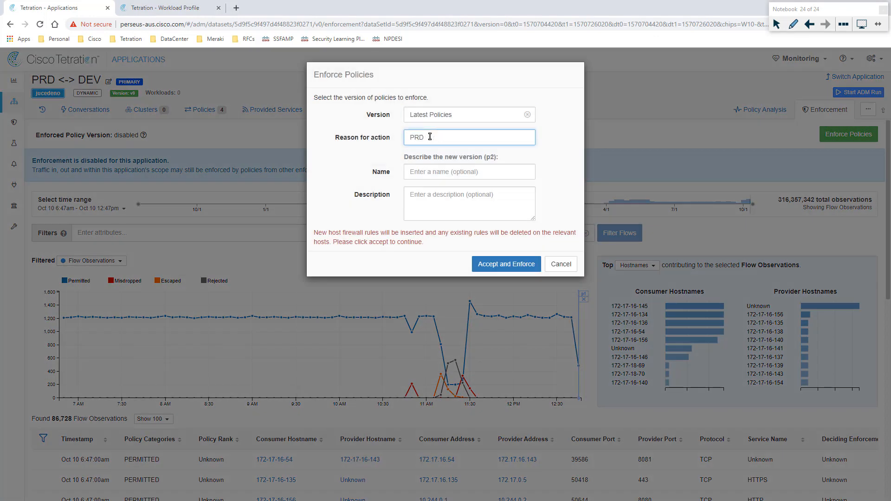
text( cant talk to DEV)
click(506, 263)
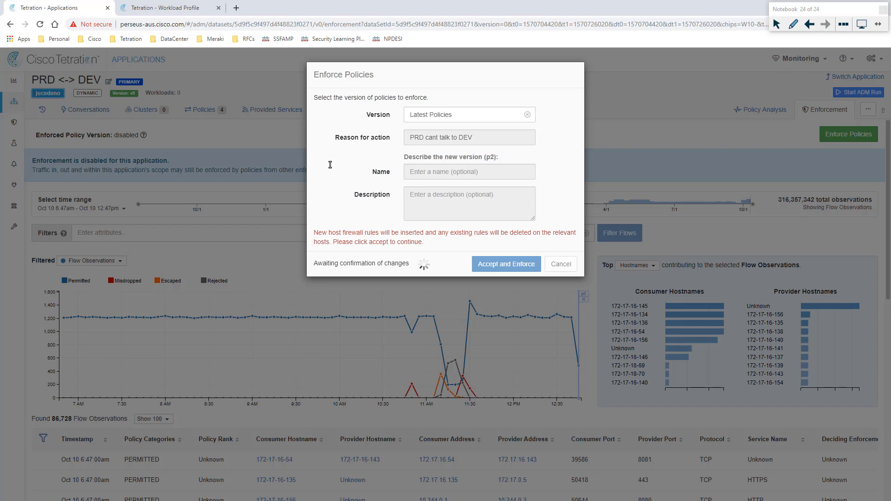
Step: Switch to the 172-17-18-70 and 172-17-18-69 terminals and watch their continuous pings alongside the stopwatch
key(alt+Tab)
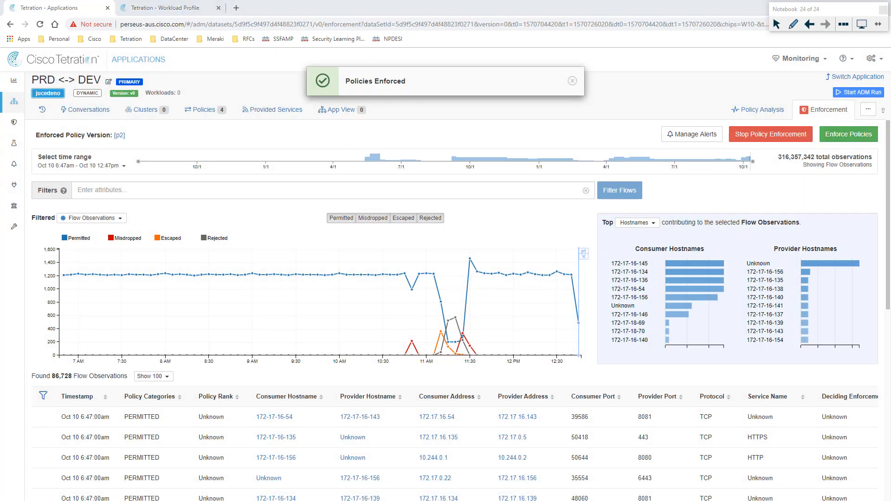
key(alt+Tab)
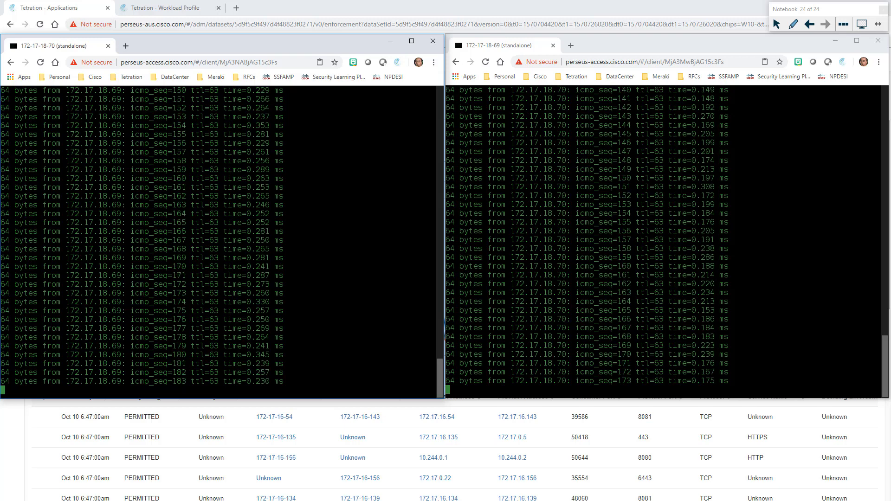
key(alt+Tab)
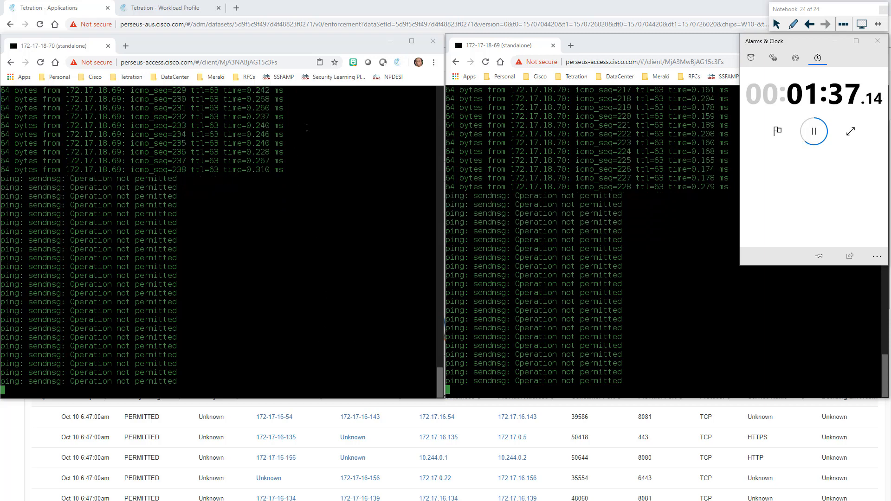
Step: Return to Tetration and bring up the concrete policies in the workload profile of host 172-17-18-70
click(323, 10)
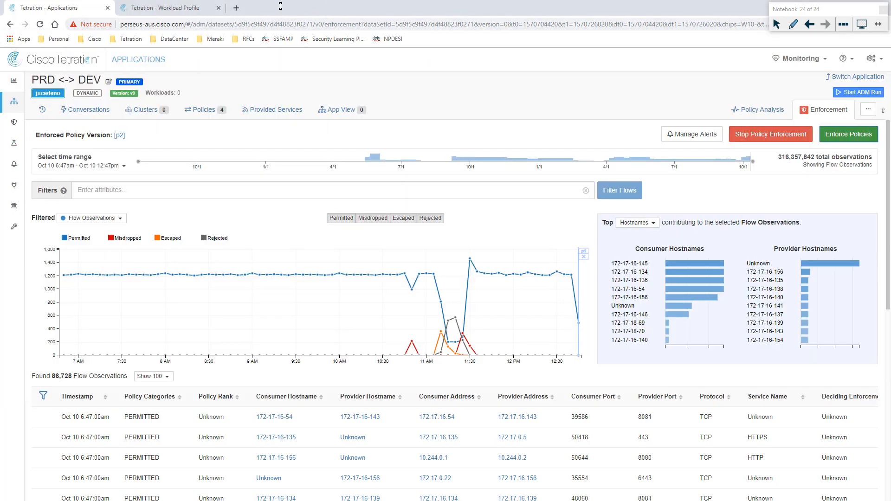
click(173, 7)
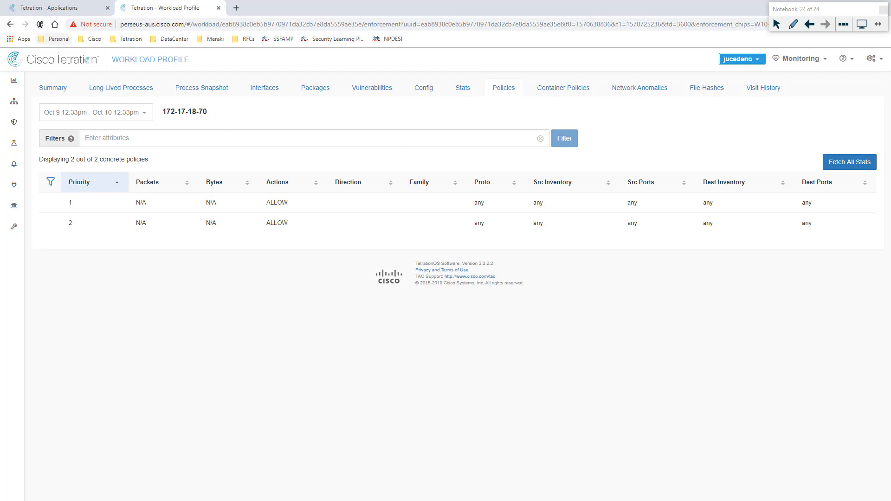
Step: Reload the concrete policies of host 172-17-18-70 and mark the two DROP rows and their "any" protocol entries with red pen
click(40, 24)
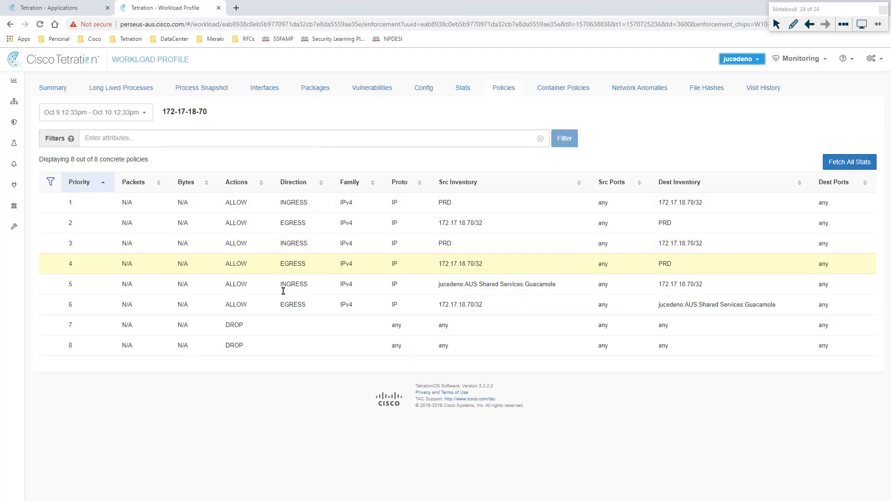
click(794, 23)
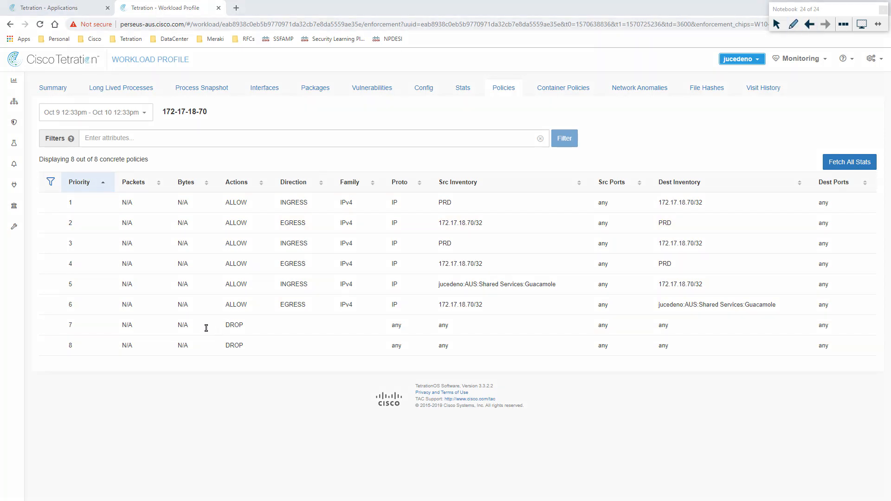
mouse_move(206, 328)
mouse_down()
mouse_move(223, 326)
mouse_move(222, 343)
mouse_up()
mouse_move(388, 323)
mouse_down()
mouse_move(407, 353)
mouse_move(397, 320)
mouse_up()
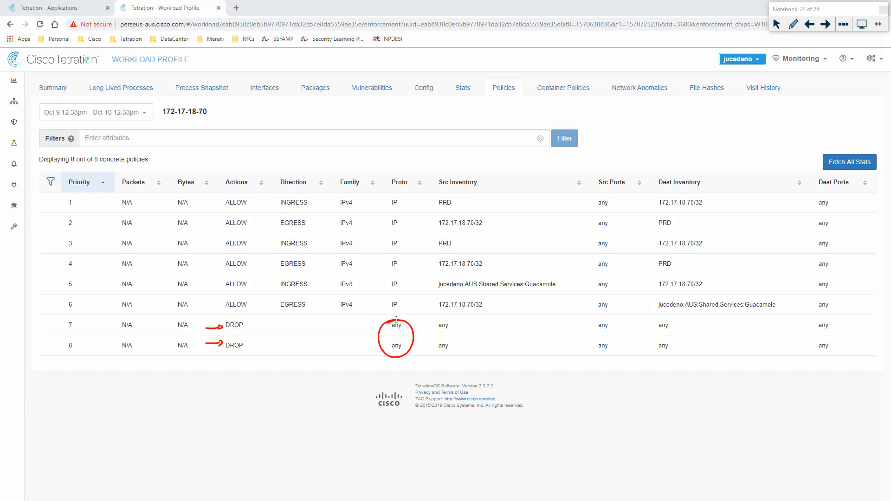
Step: Annotate host 172-17-18-70 as "PRD", mark the PRD entries in priorities 1 and 2, and circle the matching 70 in both addresses
mouse_move(209, 120)
mouse_down()
mouse_move(161, 123)
mouse_move(237, 118)
mouse_up()
drag(432, 183, 439, 190)
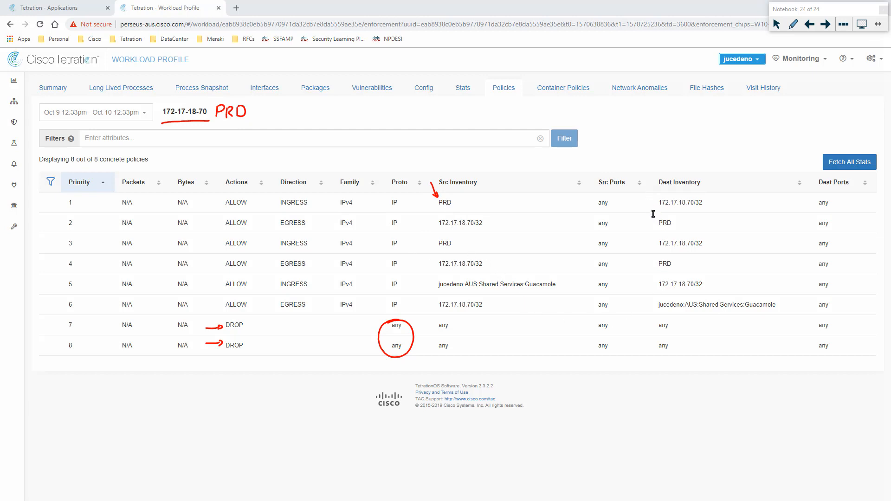
drag(650, 210, 657, 219)
mouse_move(482, 229)
mouse_down()
mouse_move(430, 231)
mouse_move(465, 231)
mouse_move(466, 214)
mouse_up()
mouse_move(196, 102)
mouse_down()
mouse_move(191, 116)
mouse_move(198, 105)
mouse_up()
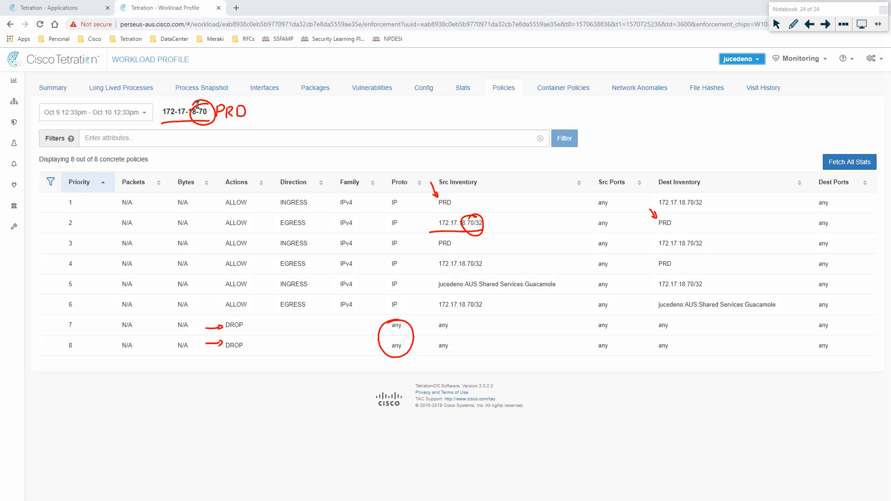
Step: Underline Guacamole, label it "JMP Box", link the priority 5 and 6 sources with arrows, and move to a clean annotation page
mouse_move(555, 291)
mouse_down()
mouse_move(519, 289)
mouse_move(528, 274)
mouse_move(564, 266)
mouse_up()
mouse_move(430, 300)
mouse_down()
mouse_move(427, 284)
mouse_move(436, 285)
mouse_move(428, 299)
mouse_up()
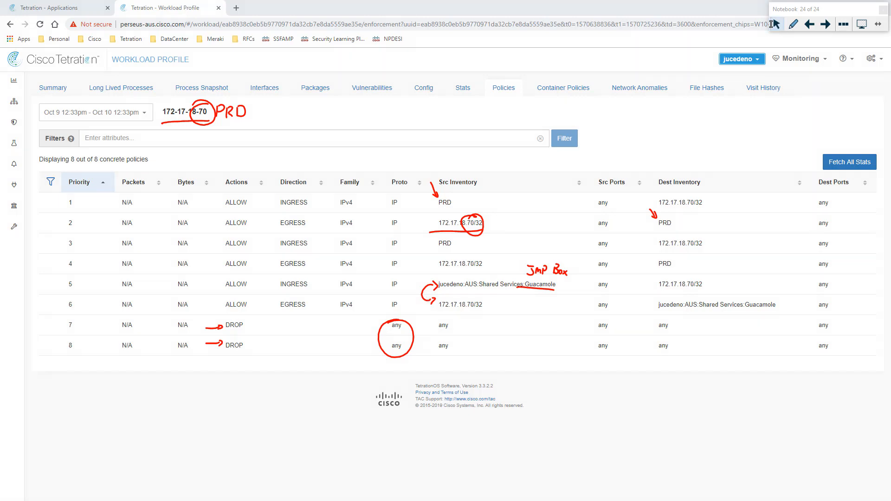
click(825, 24)
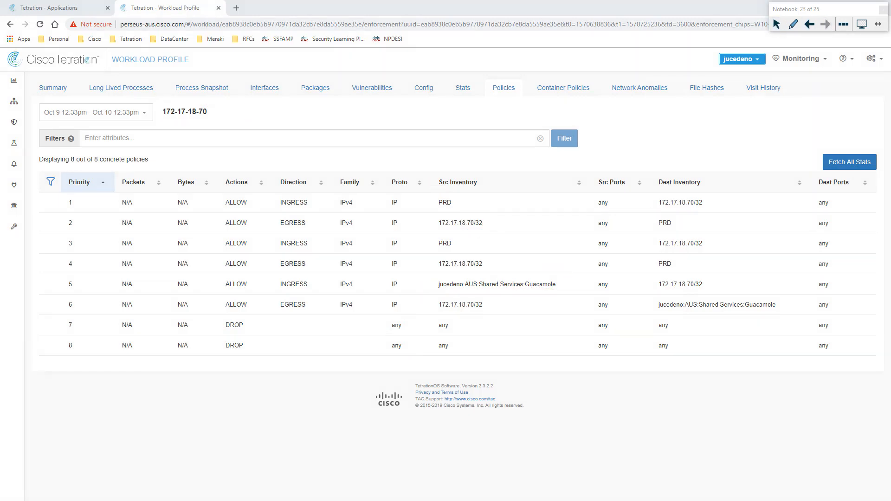
Step: Switch to the 172-17-18-70 and 172-17-18-69 terminals and stop the continuous ping in each
key(alt+Tab)
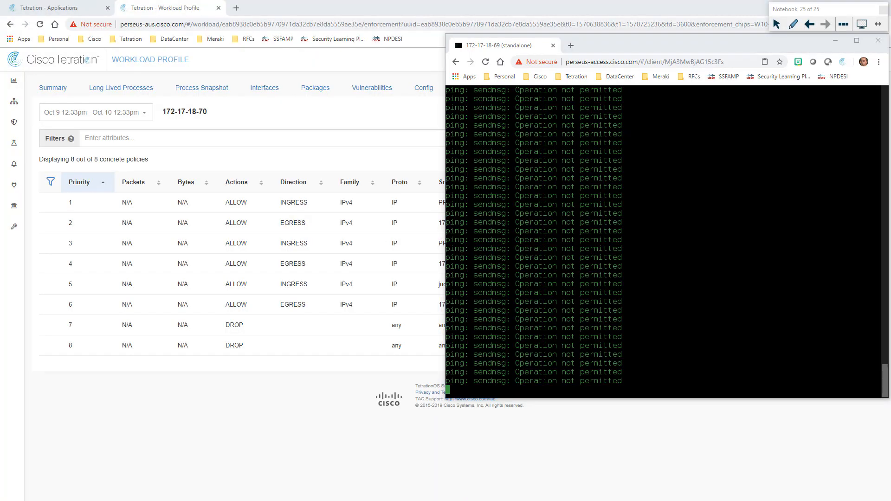
key(alt+Tab)
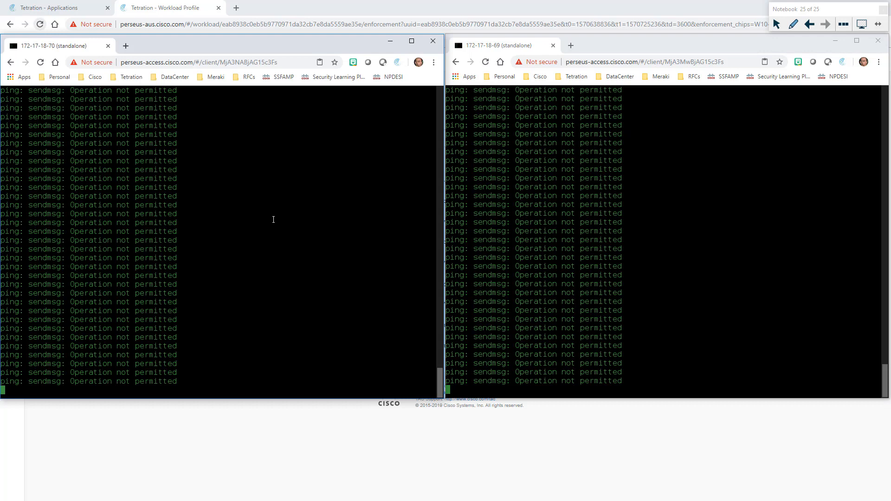
key(ctrl+c)
click(606, 218)
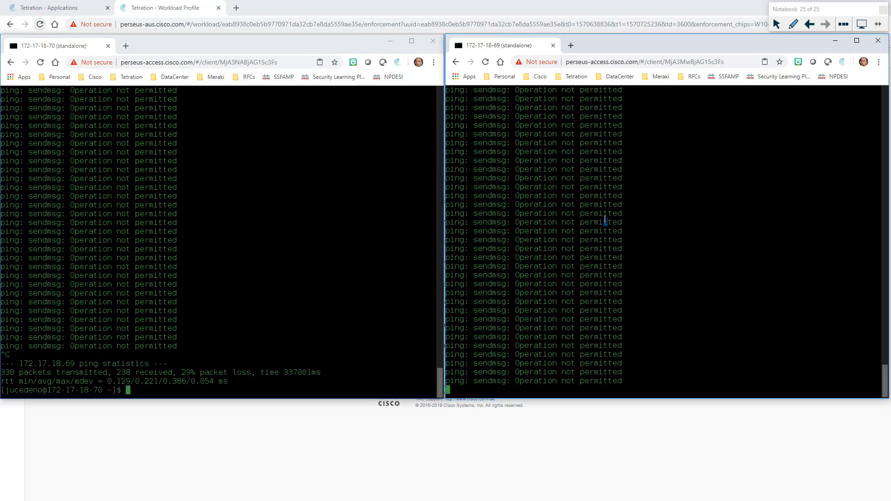
key(ctrl+c)
Step: Bring up the stopwatch, and list the firewall rules on 172-17-18-70 with sudo iptables -L
click(245, 329)
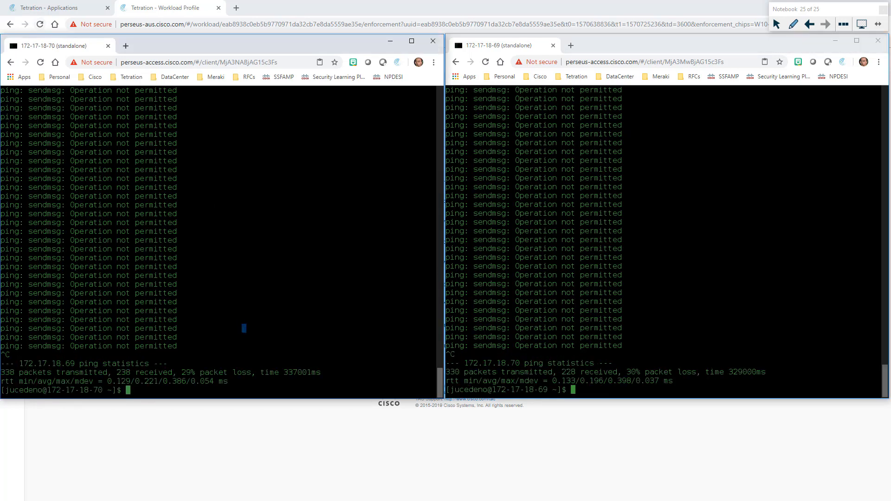
key(alt+Tab)
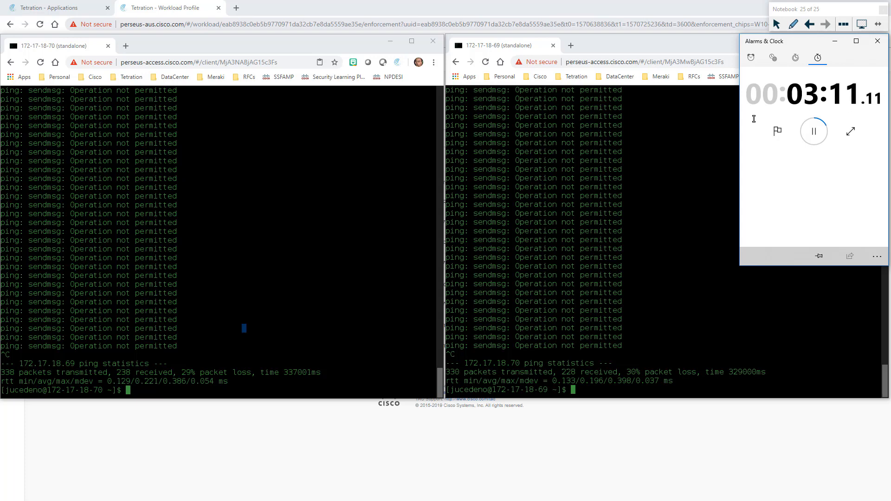
click(210, 290)
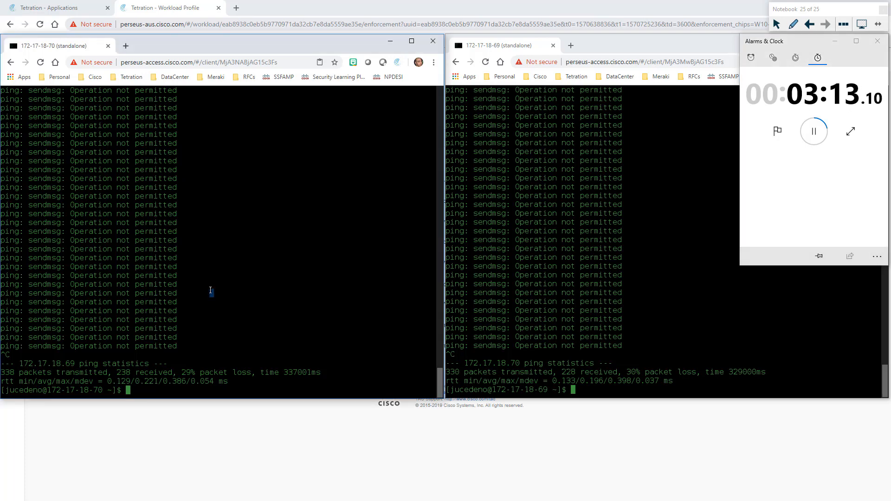
text(sudo iptables -L)
key(Return)
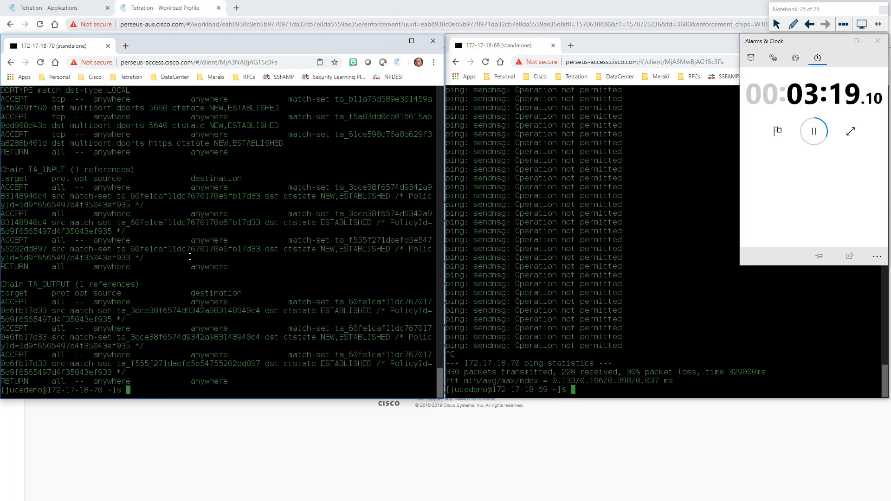
Step: Examine the iptables chains on 172-17-18-70, including the default policies, TA_GOLDEN_OUTPUT, TA_INPUT and TA_OUTPUT
scroll(190, 256, up, 5)
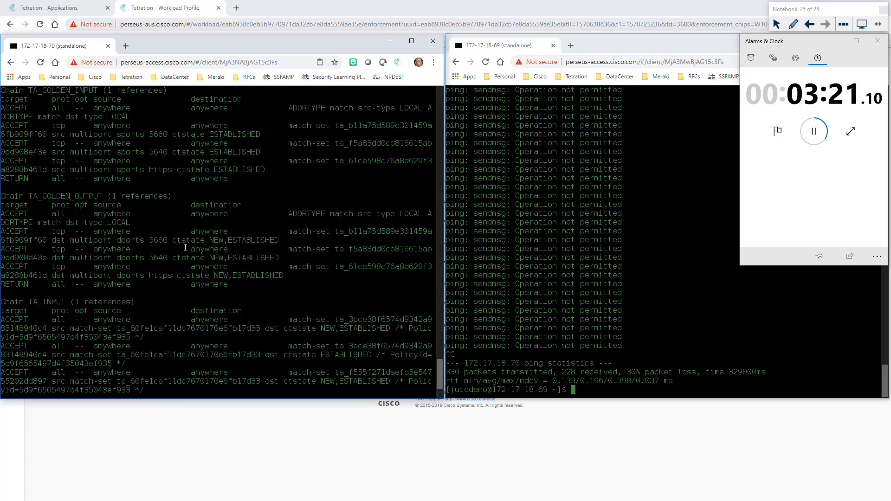
scroll(185, 247, up, 1)
scroll(171, 194, up, 6)
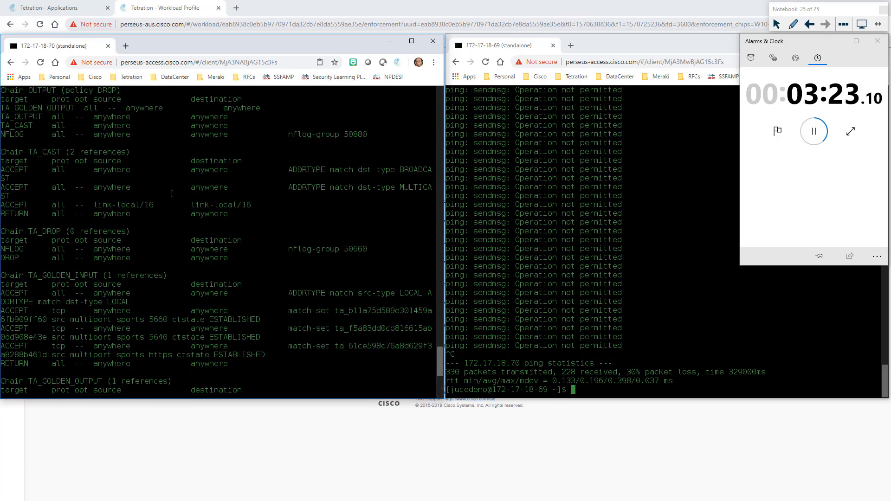
scroll(172, 194, up, 5)
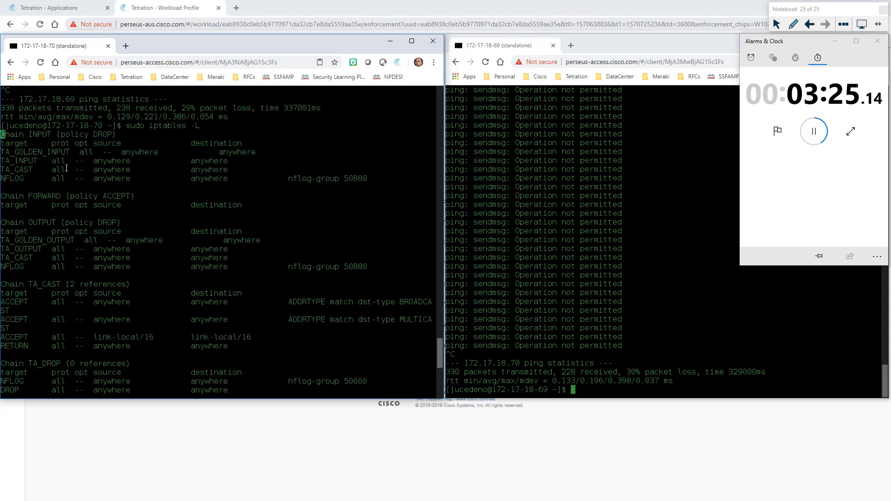
scroll(34, 185, down, 15)
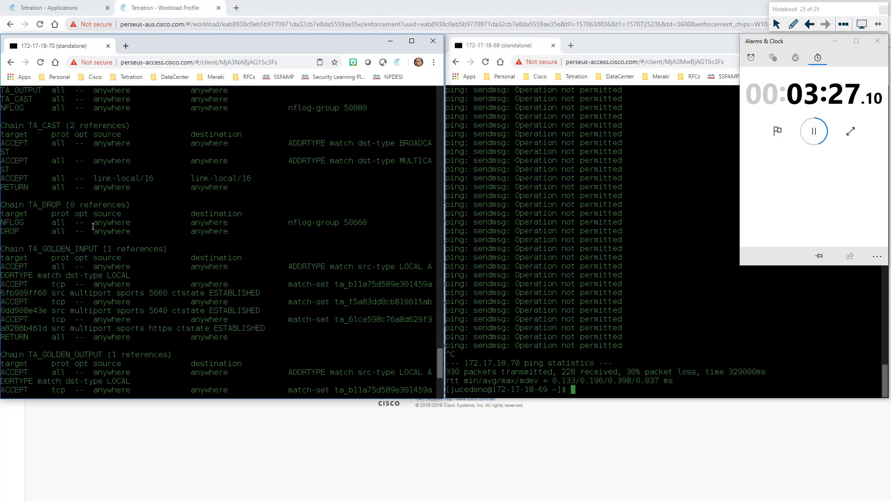
scroll(93, 227, down, 5)
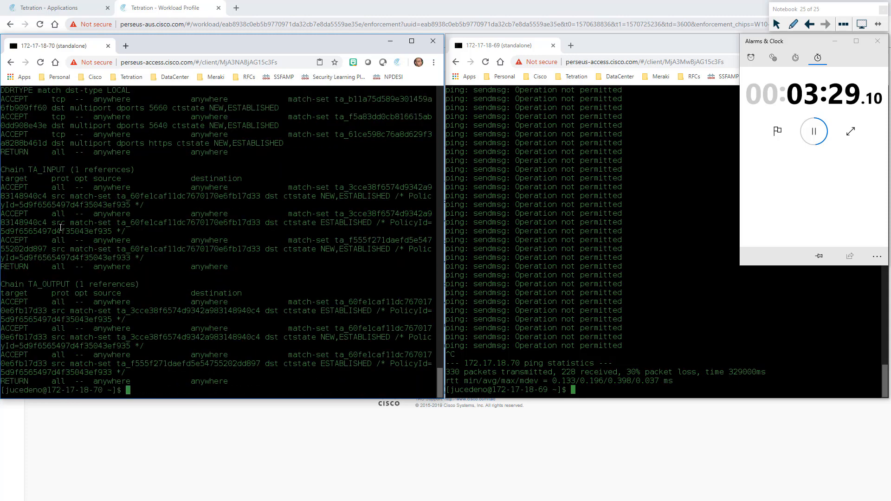
scroll(53, 181, up, 2)
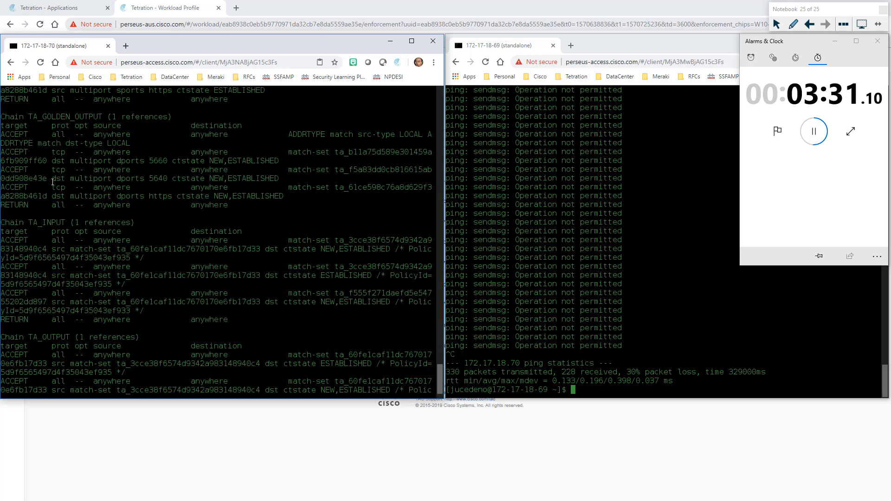
drag(42, 117, 102, 117)
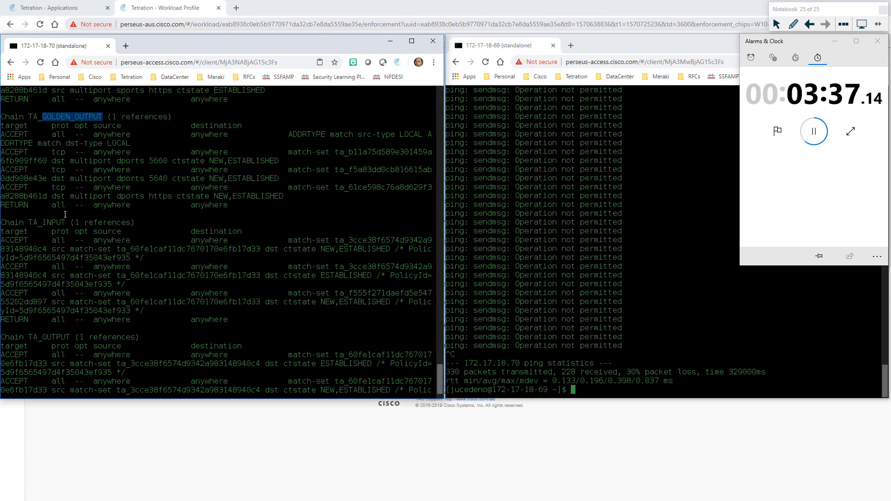
drag(30, 222, 115, 225)
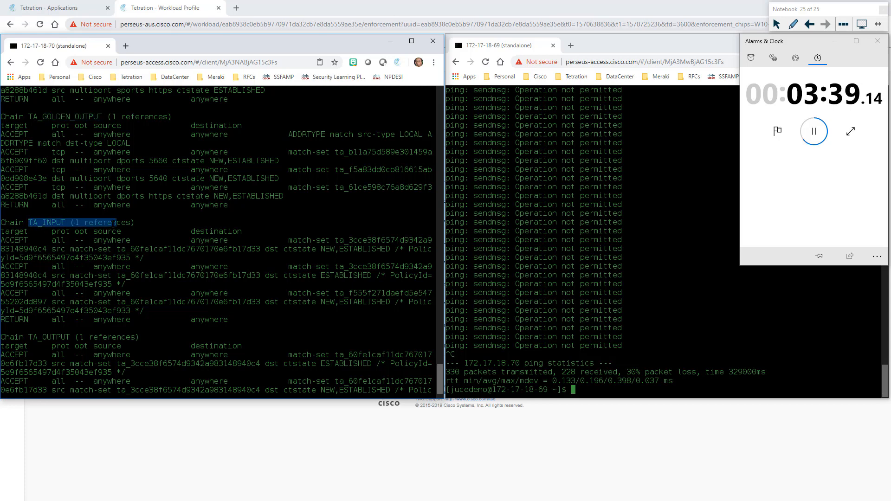
scroll(112, 233, down, 2)
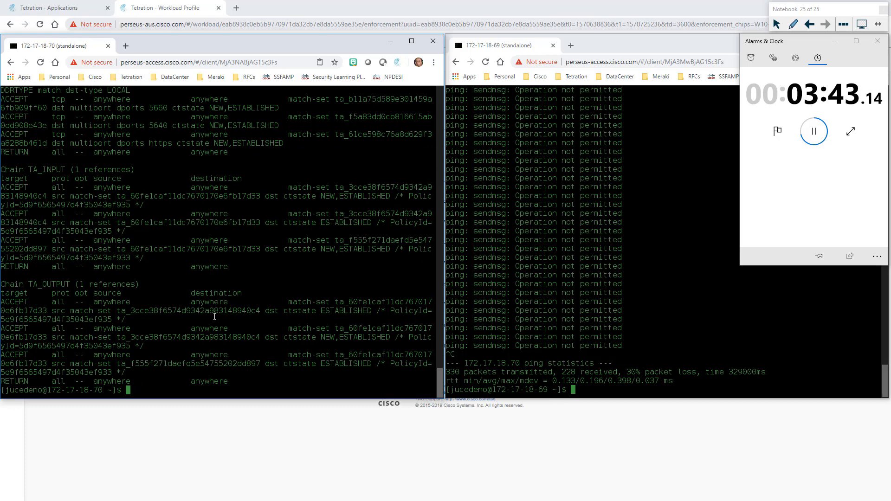
Step: Run sudo iptables -L on 172-17-18-69 and compare its TA_INPUT and TA_OUTPUT chains with those of 172-17-18-70
click(603, 328)
text(sudo iptables -L)
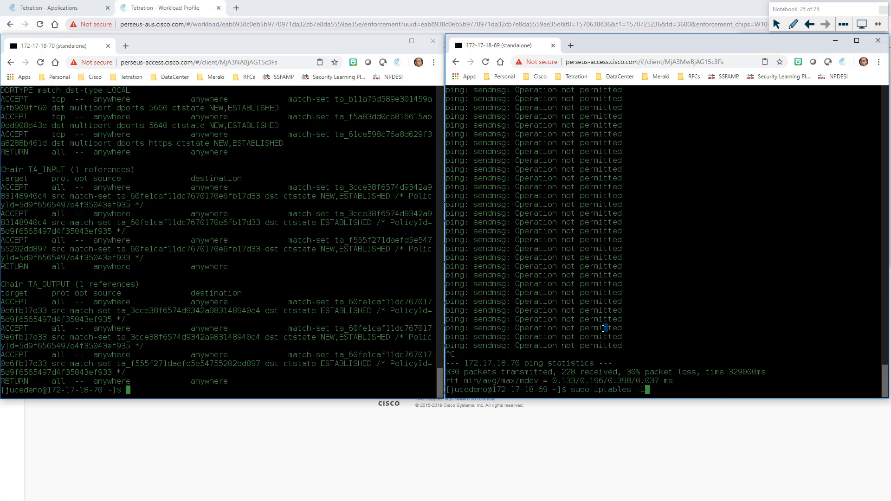
key(Return)
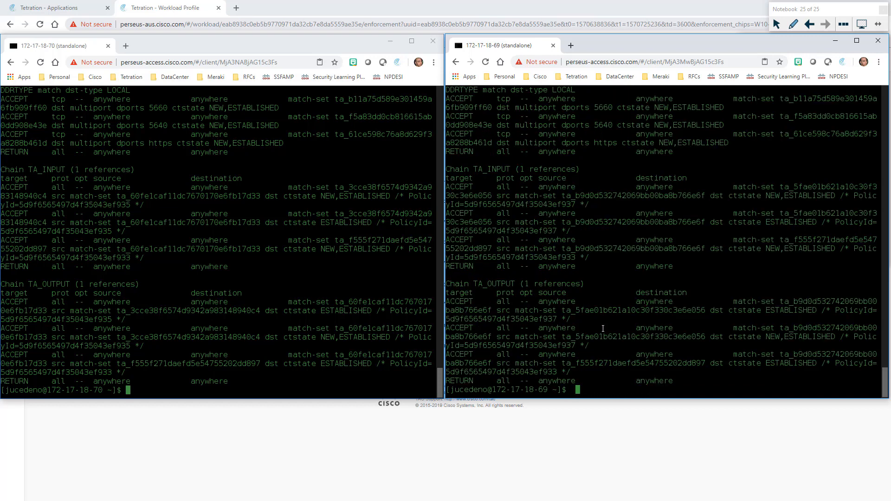
drag(477, 167, 508, 168)
drag(475, 284, 512, 285)
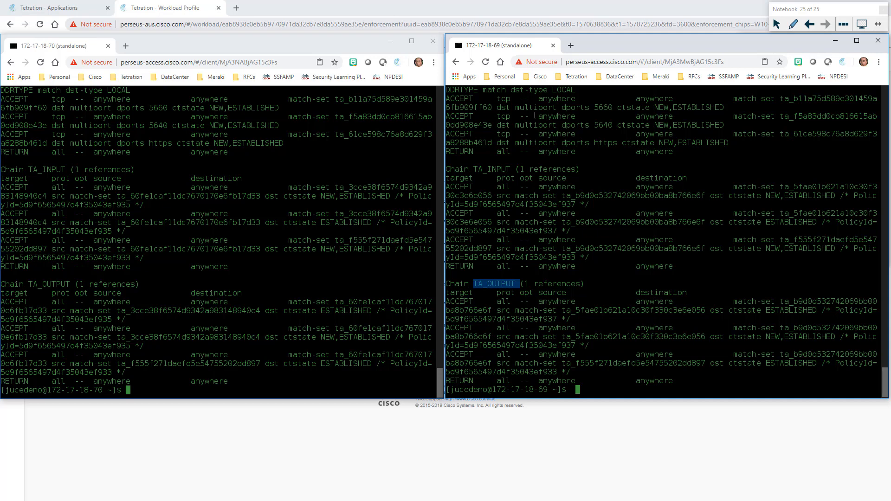
click(508, 275)
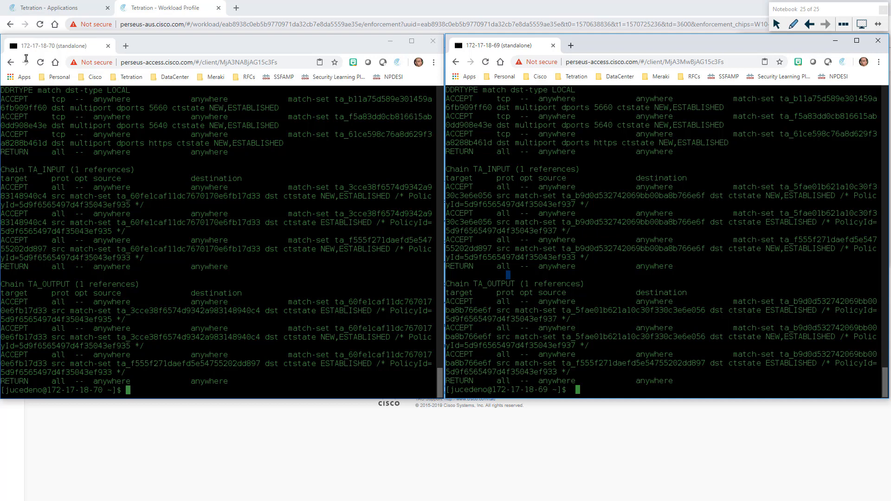
click(113, 178)
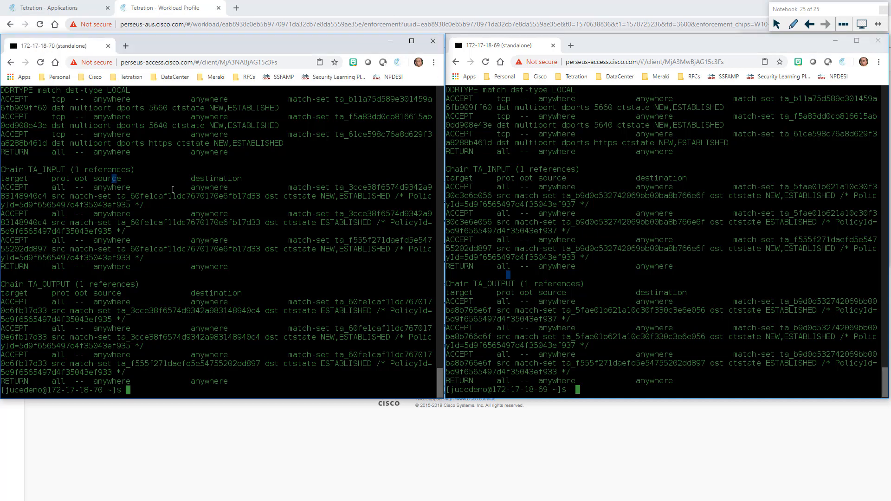
Step: Check the Tetration policy list, return to the terminals, and start pinging 172.17.18.69 from 172-17-18-70
click(168, 458)
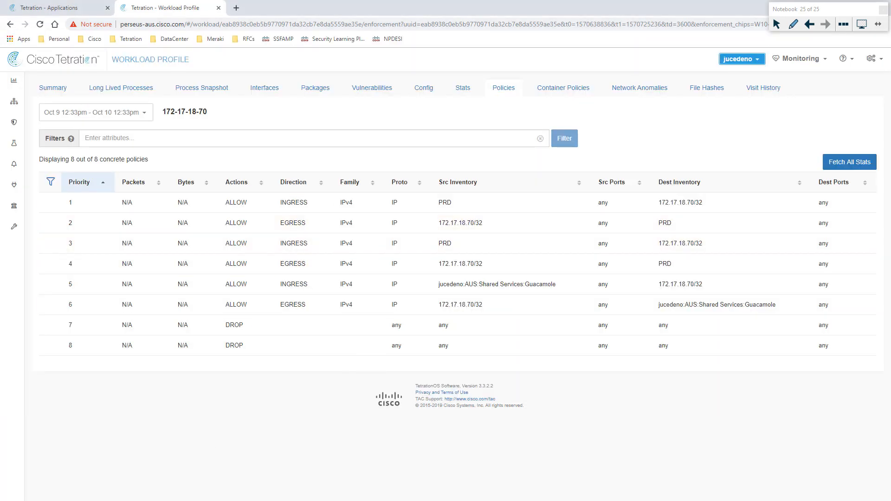
key(alt+Tab)
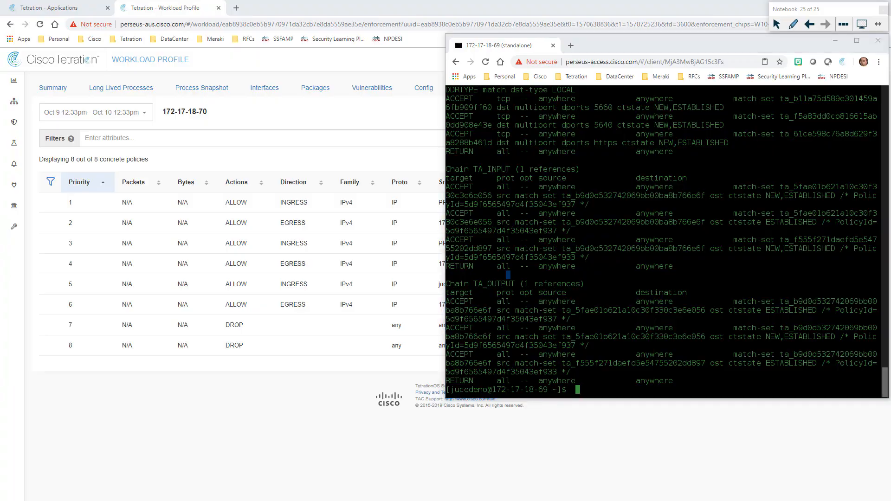
key(alt+Tab)
text(ping )
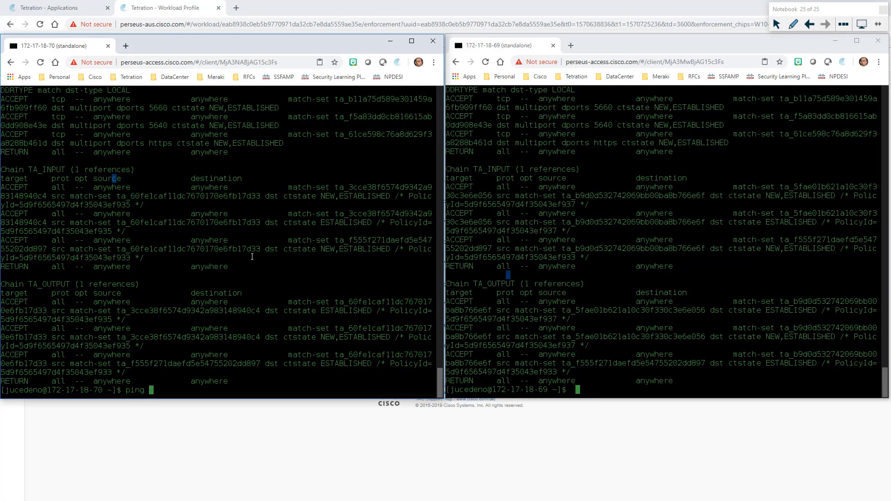
text(172.17.18.69)
key(Return)
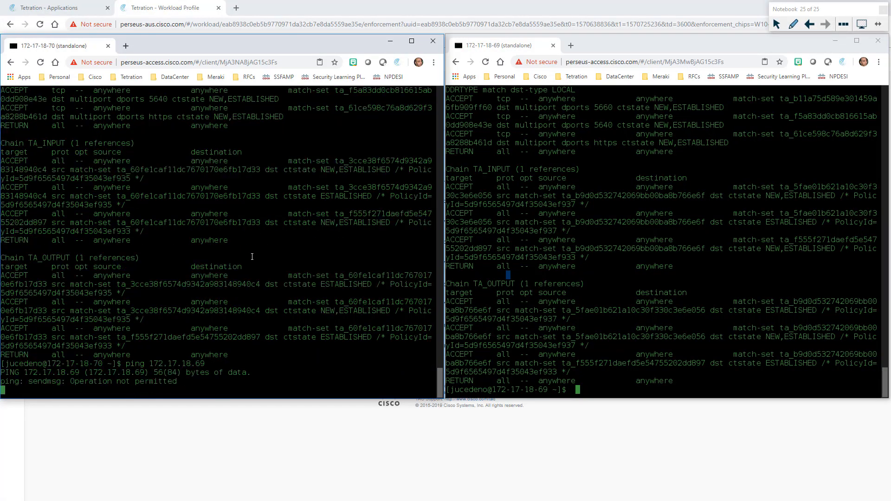
Step: Start pinging 172.17.18.70 from the 172-17-18-69 terminal, and return to the Tetration workload profile
click(575, 325)
text(ping 172.17.18.70)
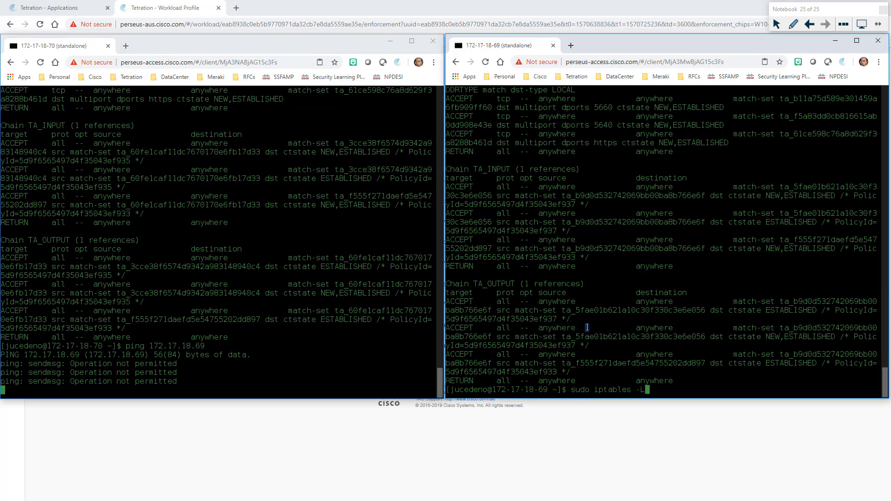
key(Return)
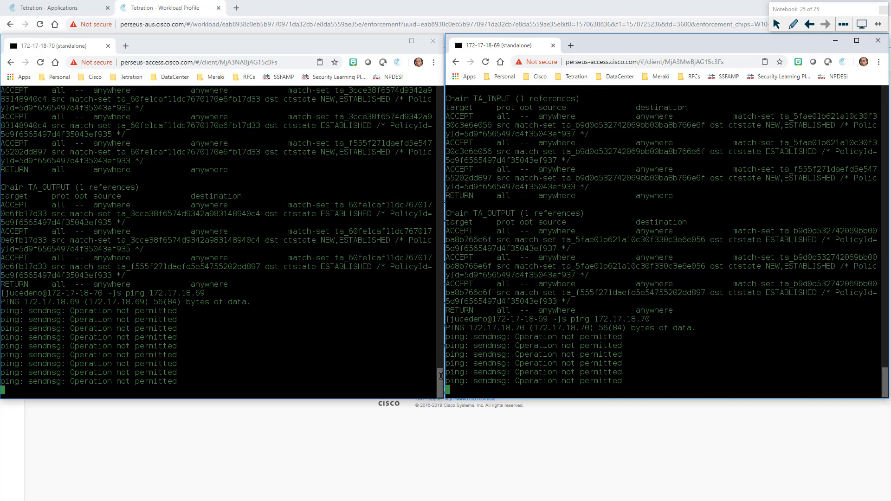
click(306, 442)
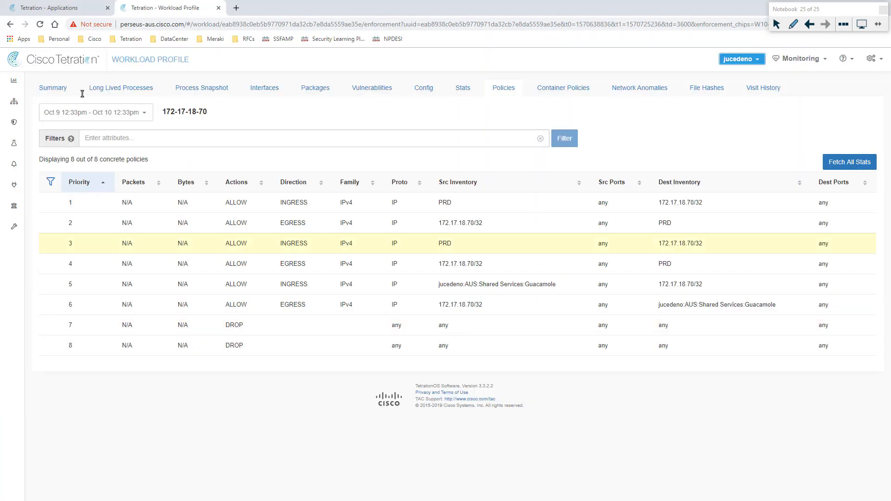
click(53, 9)
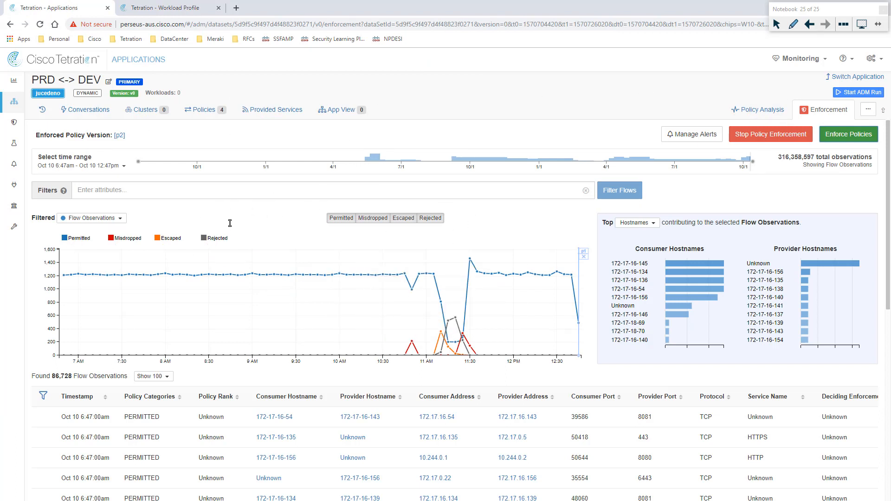
click(17, 166)
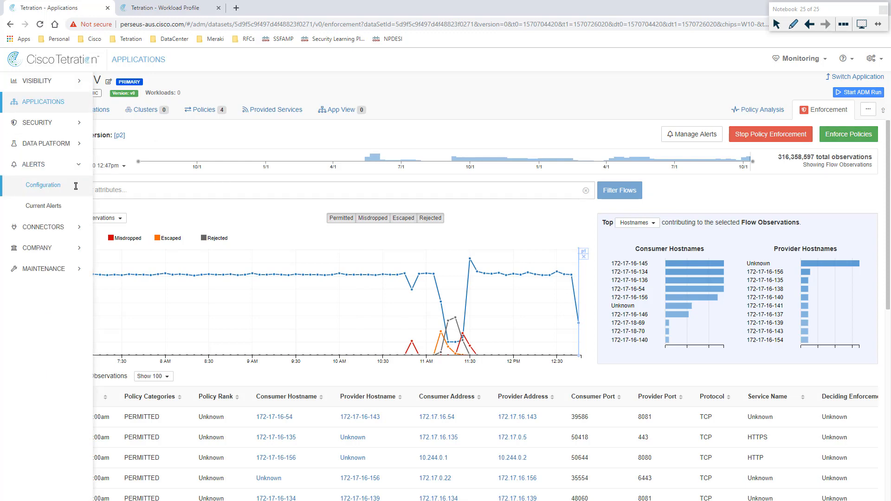
click(43, 207)
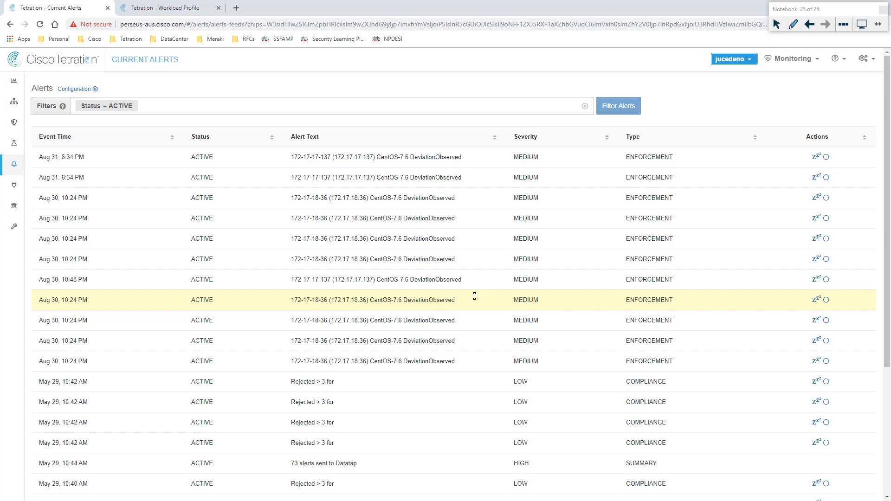
click(793, 25)
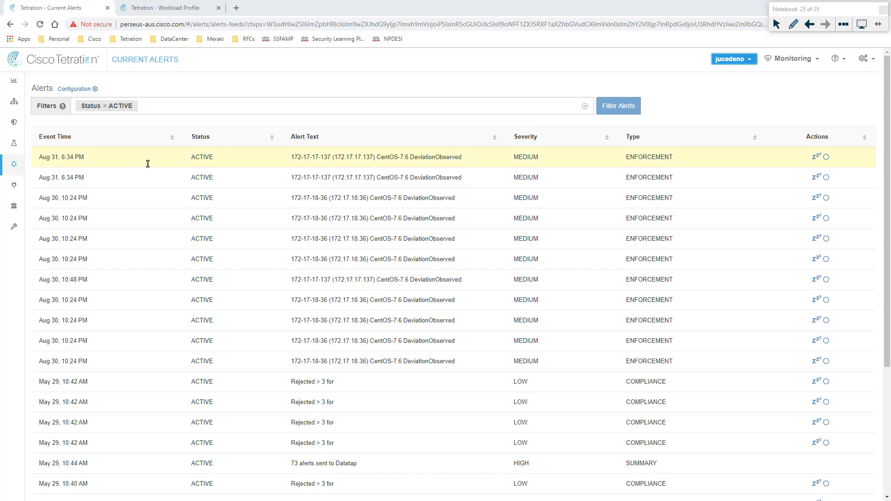
click(321, 157)
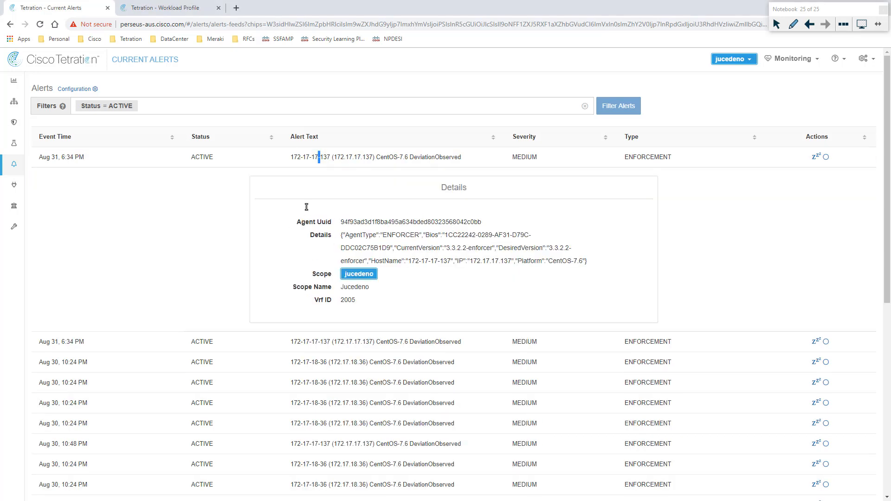
click(320, 157)
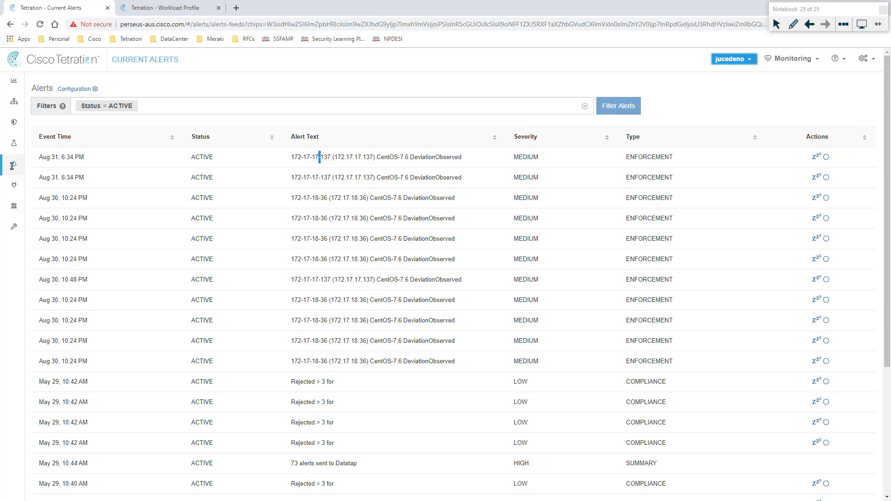
Step: Open the alerts configuration and annotate it with a boxed "Rule PRD x DEV" note and an arrow pointing to the Compliance alert type
mouse_move(15, 165)
click(39, 185)
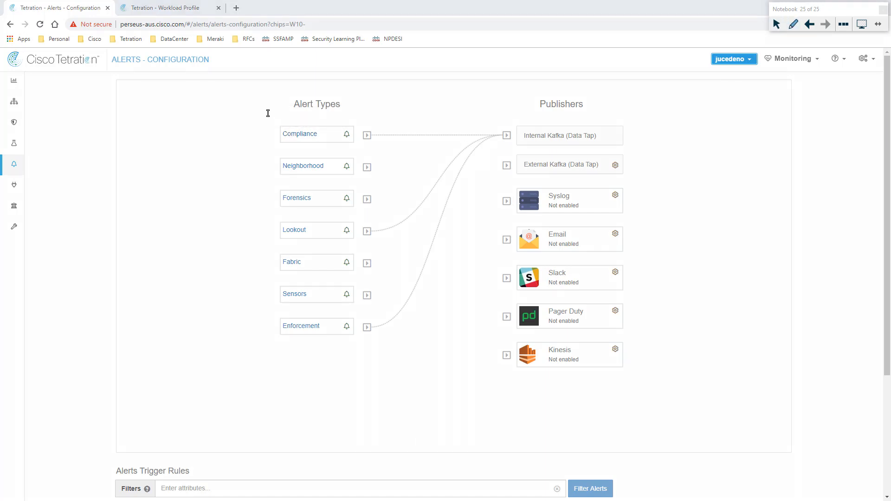
mouse_move(240, 102)
mouse_down()
mouse_move(261, 114)
mouse_move(244, 132)
mouse_move(258, 129)
mouse_move(238, 158)
mouse_move(247, 164)
mouse_up()
drag(247, 157, 256, 158)
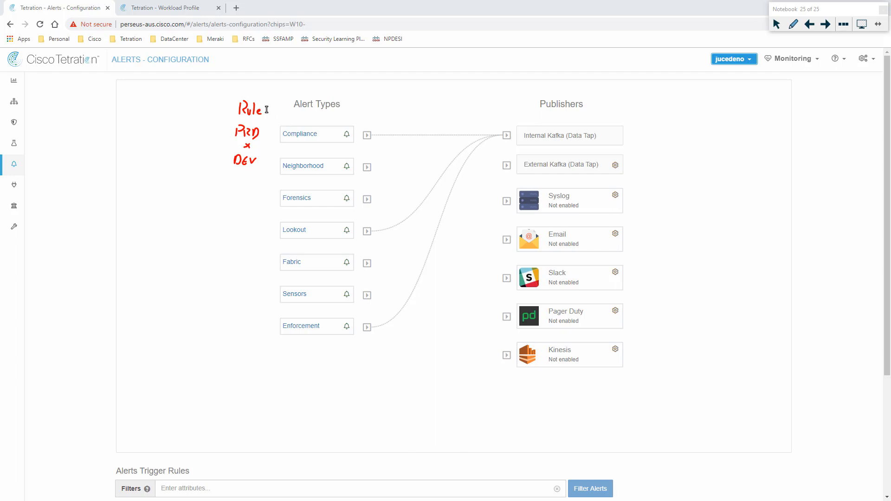
mouse_move(268, 103)
mouse_down()
mouse_move(264, 172)
mouse_move(226, 99)
mouse_move(268, 97)
mouse_move(288, 126)
mouse_move(291, 120)
mouse_up()
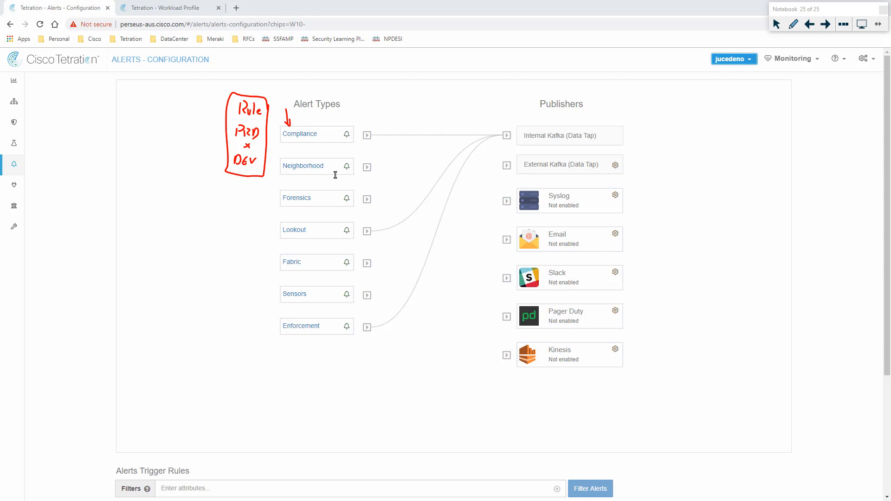
Step: Mark Syslog, Email and Slack with arrows, circle External Kafka with a link to "SN", and move to a blank annotation page
mouse_move(484, 171)
mouse_down()
mouse_move(507, 194)
mouse_move(508, 186)
mouse_move(500, 275)
mouse_move(500, 266)
mouse_up()
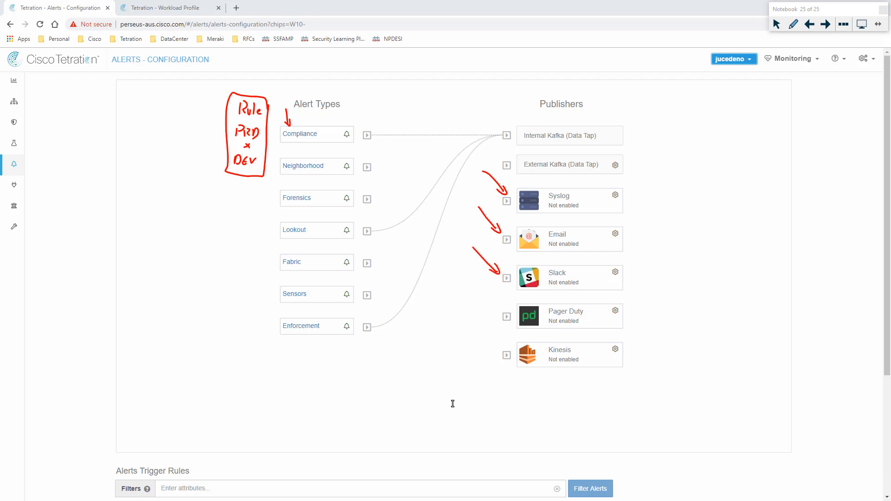
mouse_move(514, 150)
mouse_down()
mouse_move(567, 142)
mouse_move(525, 183)
mouse_move(522, 145)
mouse_up()
mouse_move(633, 153)
mouse_down()
mouse_move(664, 120)
mouse_move(670, 128)
mouse_move(693, 120)
mouse_move(702, 144)
mouse_move(707, 135)
mouse_move(702, 153)
mouse_move(711, 168)
mouse_up()
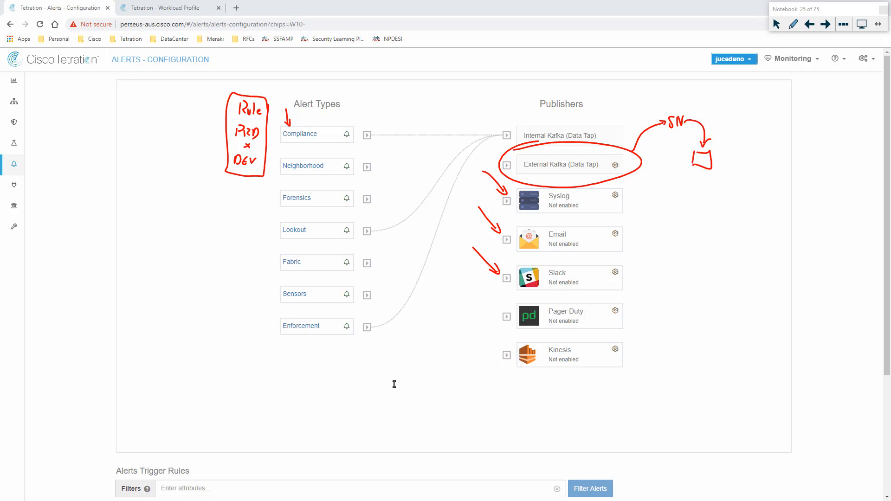
click(825, 23)
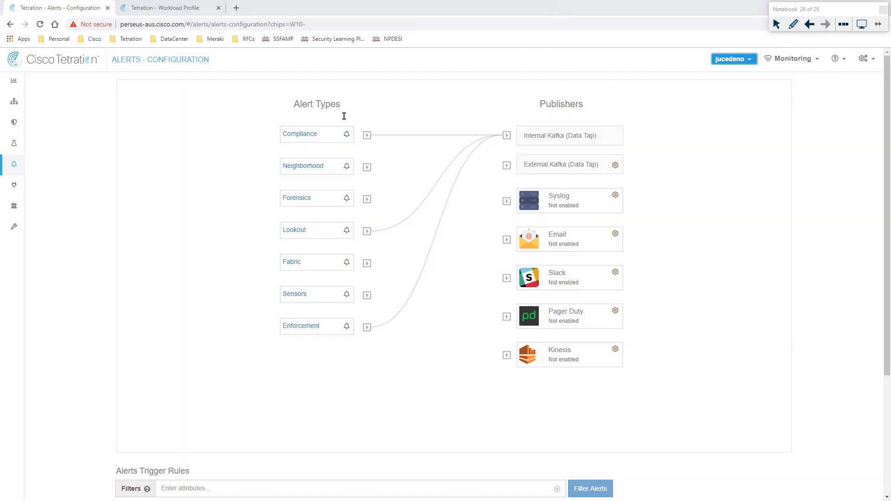
Step: Open the policy analysis of the PRD <-> DEV application and filter its flows by Protocol = ICMP
click(21, 107)
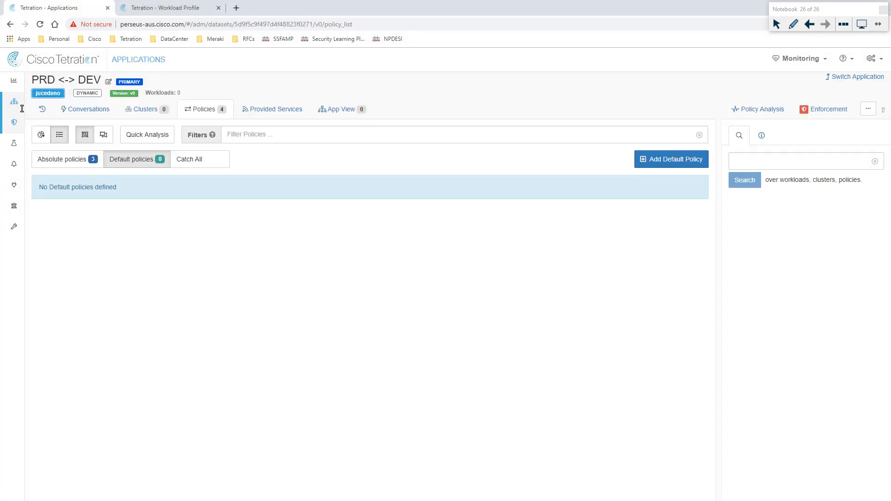
click(748, 111)
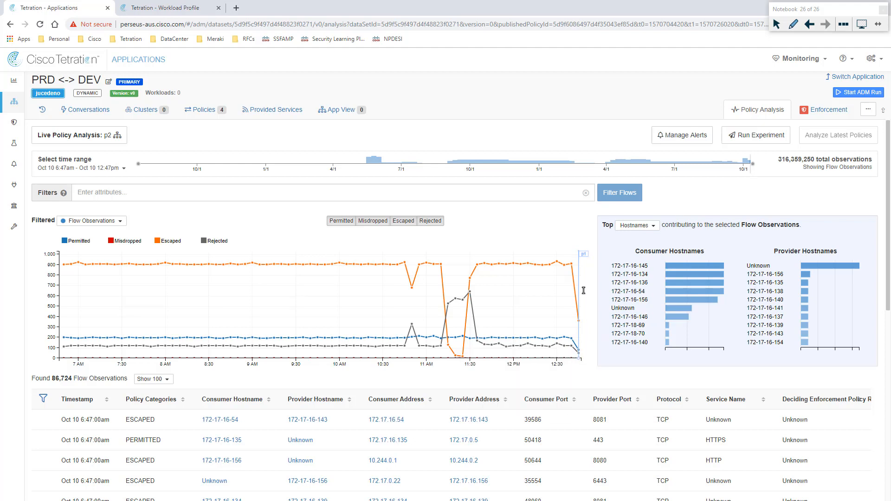
mouse_move(581, 254)
click(171, 192)
text(prot)
key(Return)
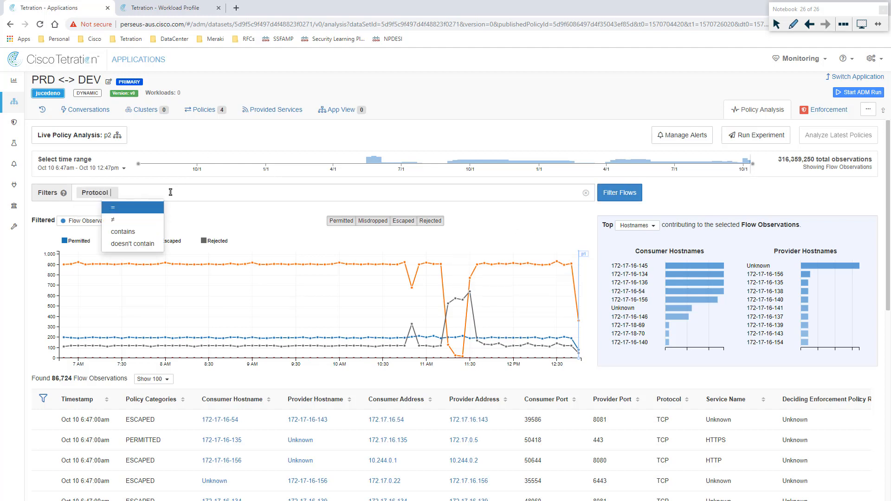
key(Return)
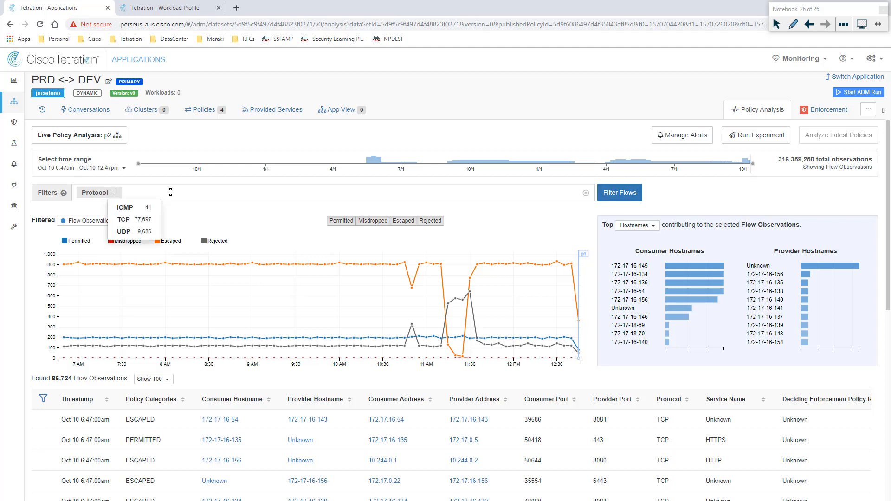
click(123, 208)
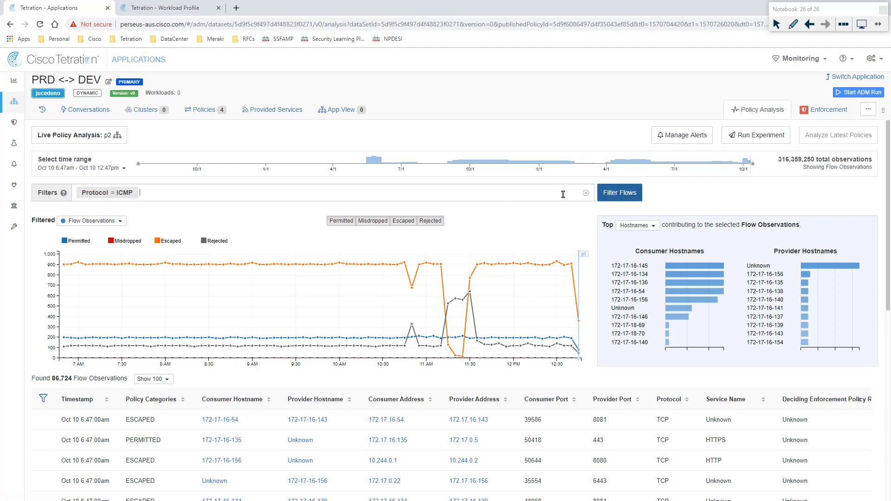
key(Return)
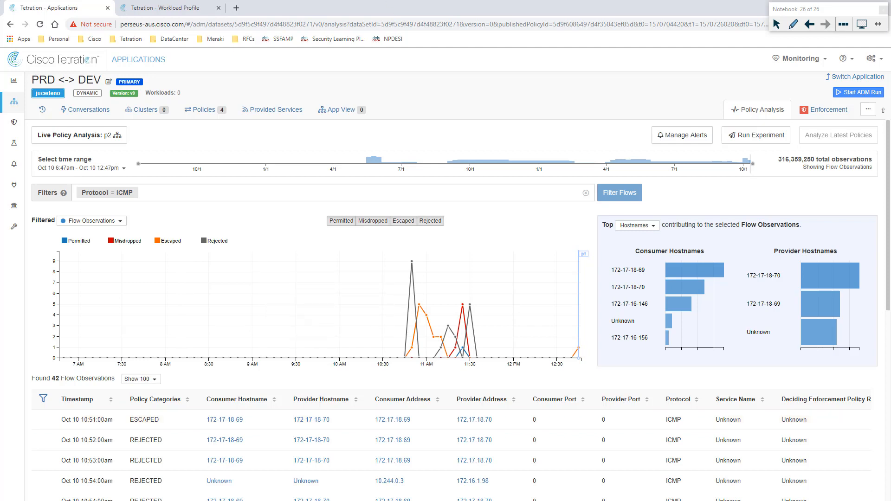
Step: Sort the ICMP flow observations by timestamp with the newest first, and check the stopwatch
key(alt+Tab)
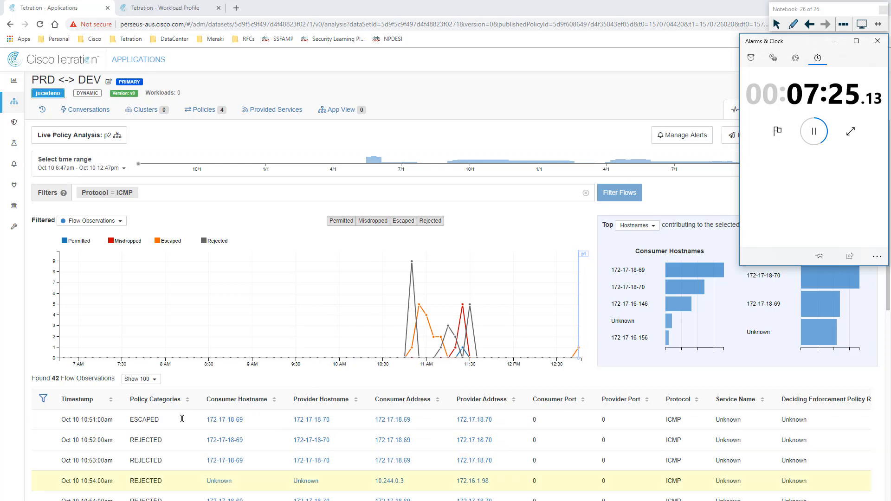
click(70, 399)
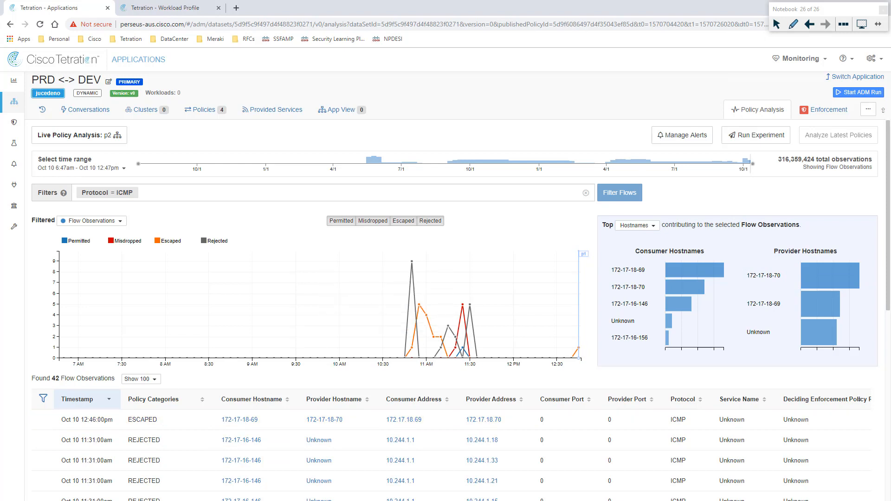
key(alt+Tab)
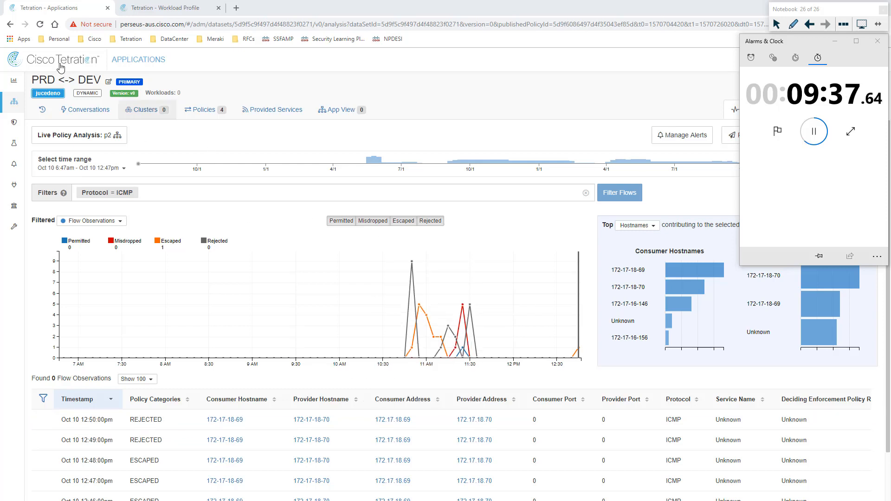
Step: Reload the policy analysis and list the ICMP flow observations newest first again
click(40, 26)
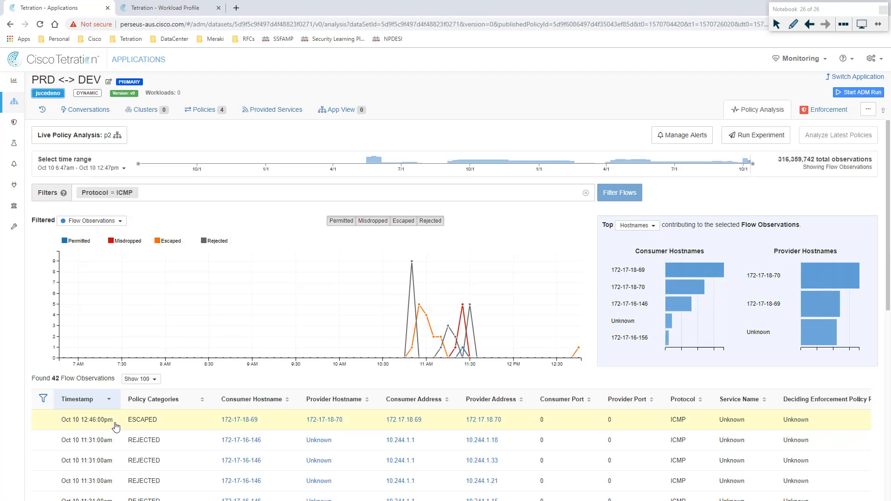
scroll(209, 430, down, 3)
scroll(139, 409, up, 3)
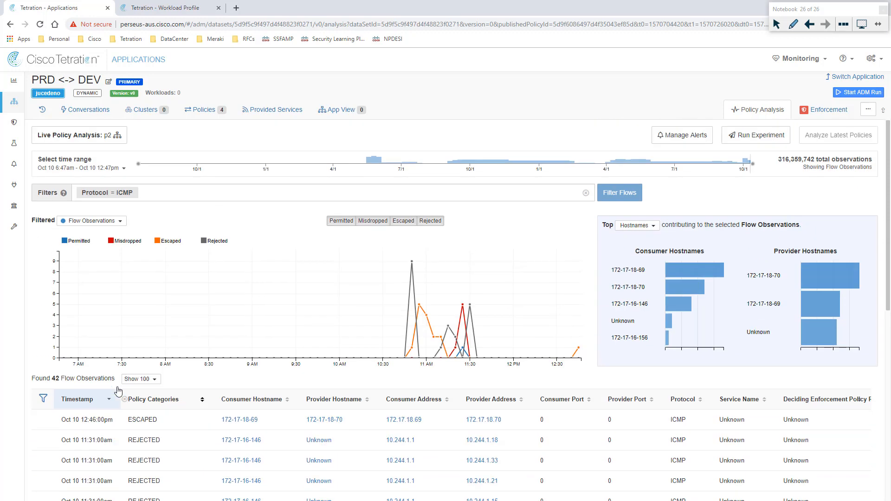
click(85, 406)
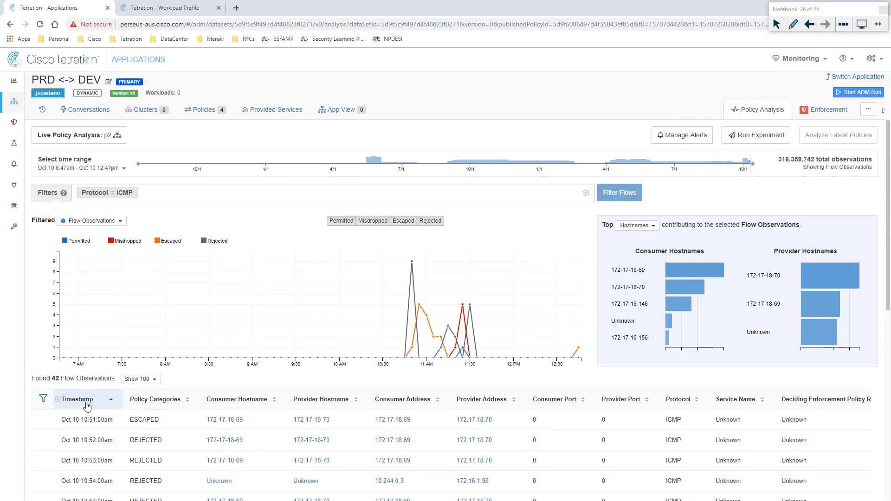
click(119, 407)
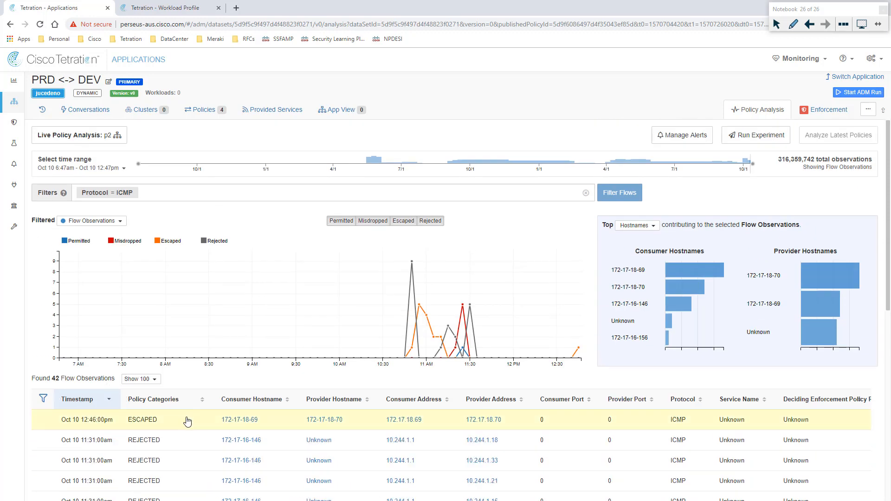
Step: Examine the flow details of the escaped Oct 10 12:46:00pm ICMP observation, including its ICMP type and packet counts
click(533, 421)
scroll(364, 411, down, 1)
scroll(365, 411, down, 5)
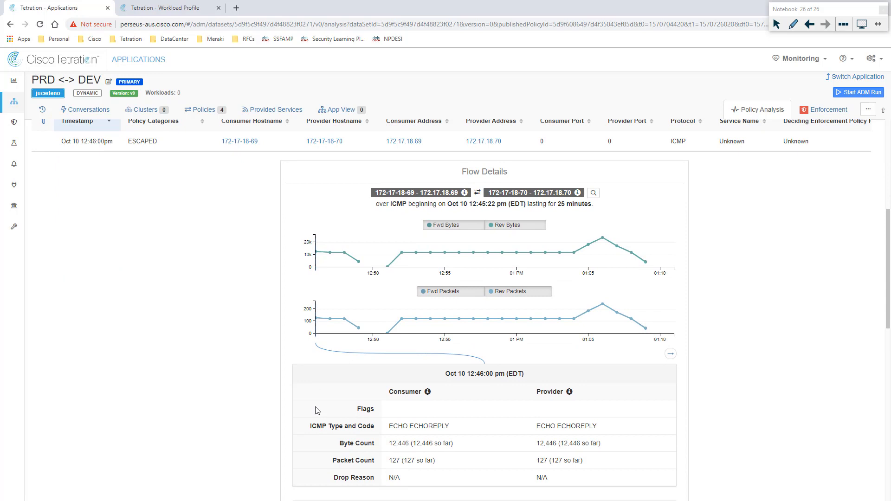
drag(617, 432, 509, 432)
click(509, 432)
drag(389, 430, 450, 431)
scroll(198, 352, up, 3)
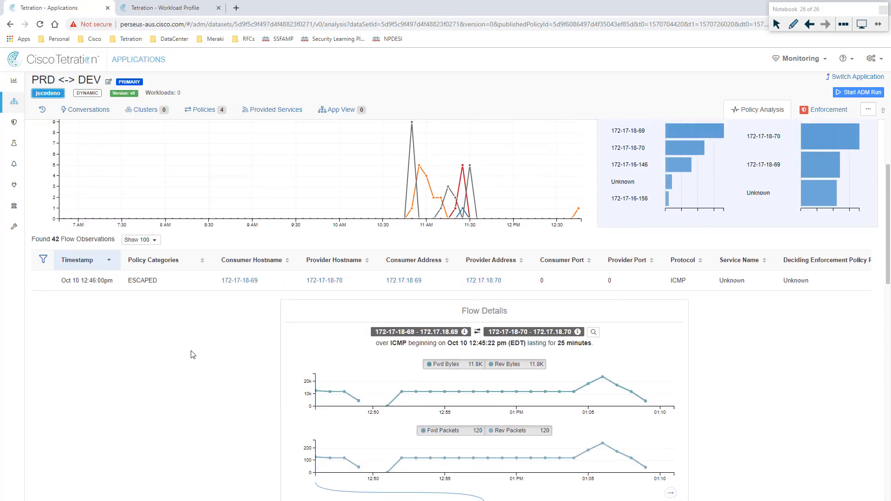
scroll(193, 354, up, 3)
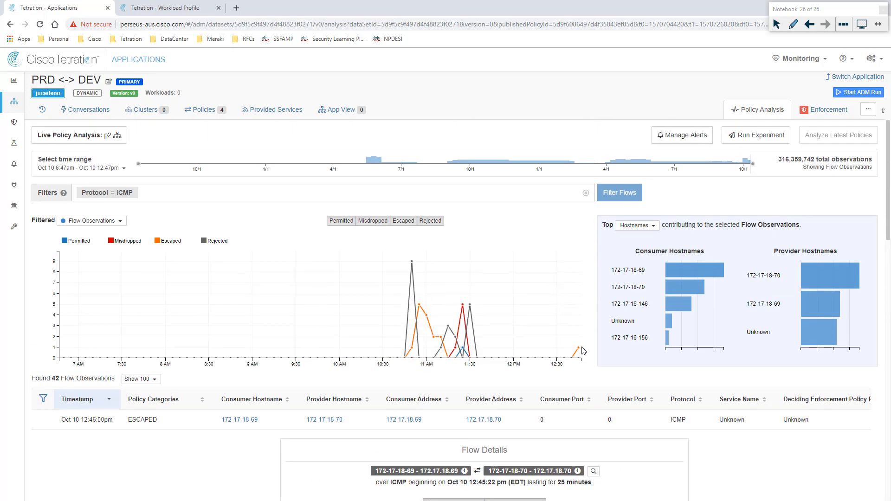
Step: Narrow the flows to the chart's latest time point, examine the rejected 12:49:00pm flow's drop reason, and collapse its details
click(579, 353)
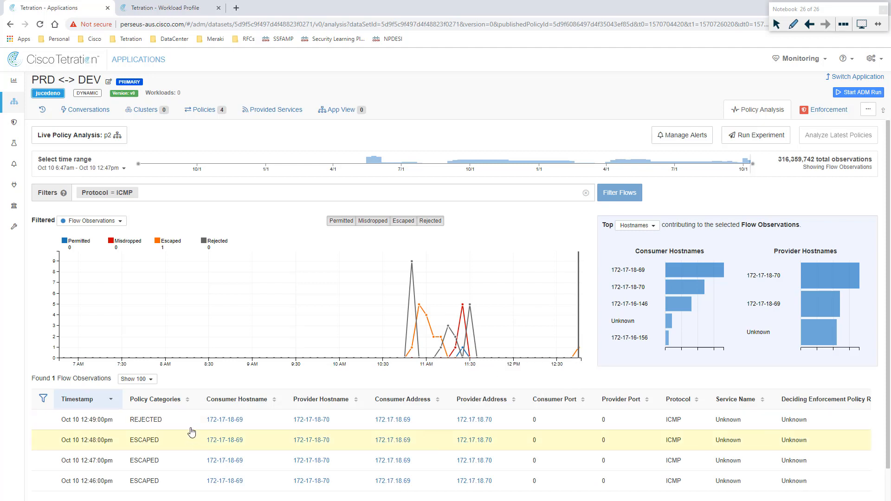
click(123, 423)
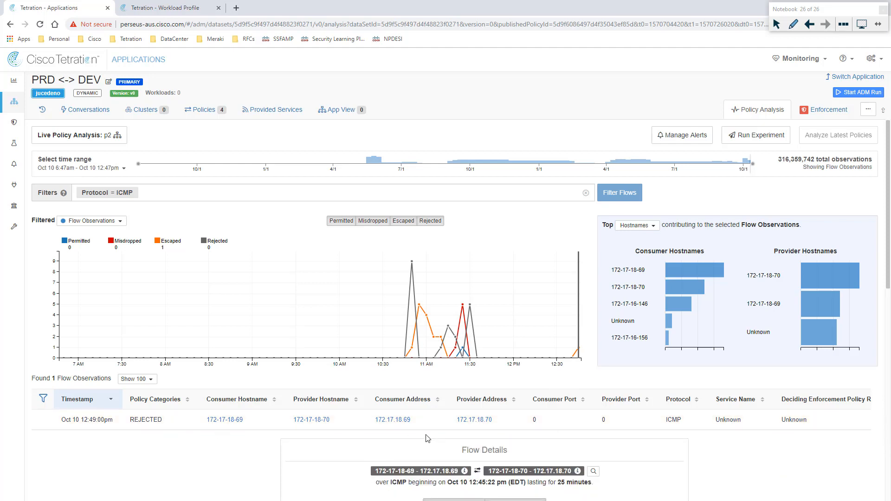
scroll(428, 439, down, 5)
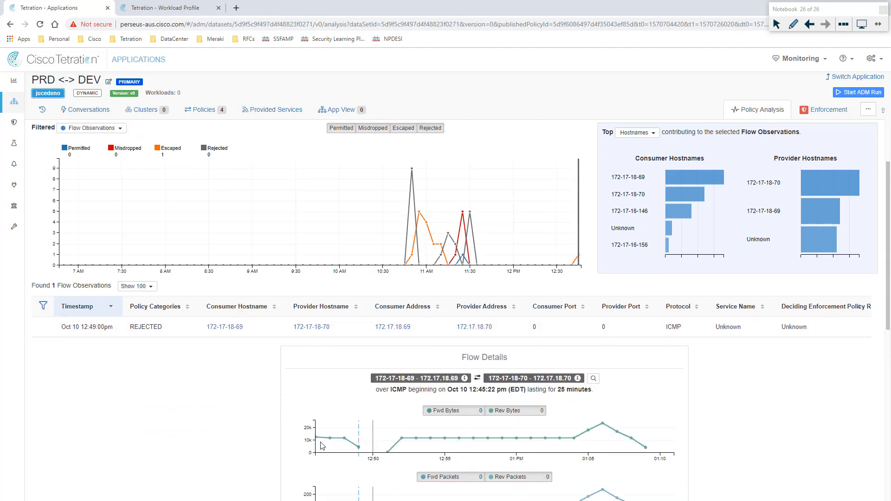
scroll(277, 408, down, 1)
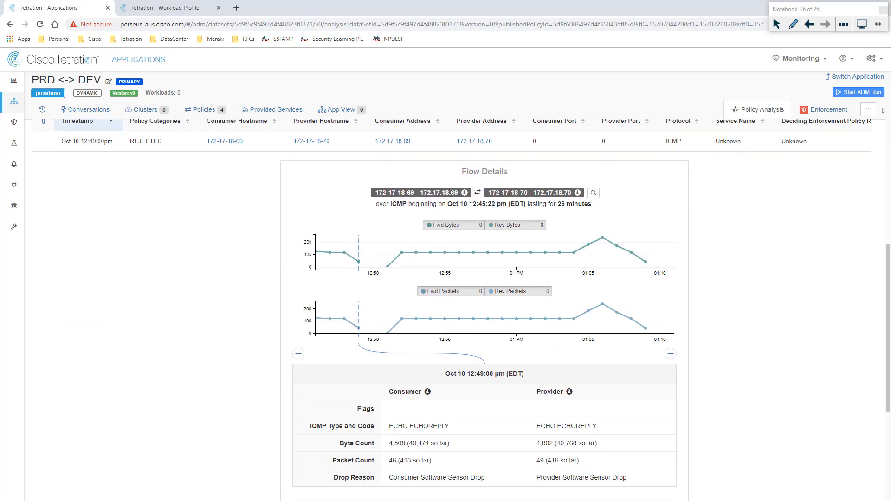
key(alt+Tab)
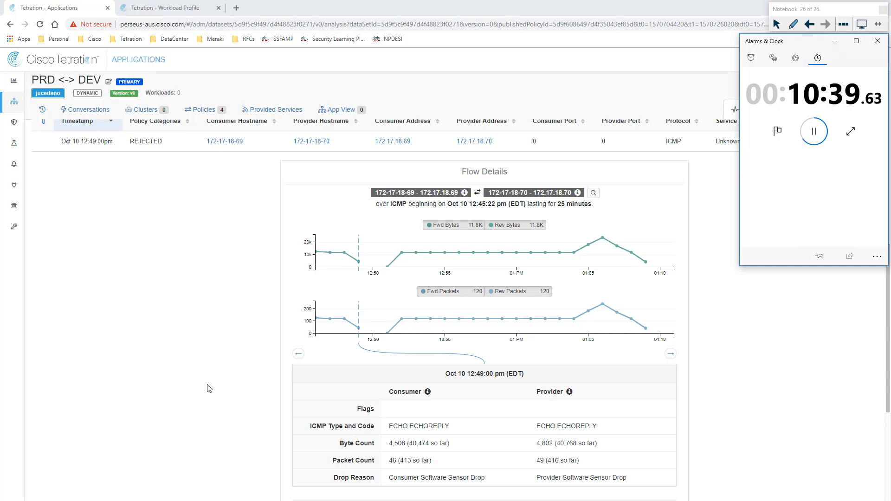
scroll(242, 324, up, 6)
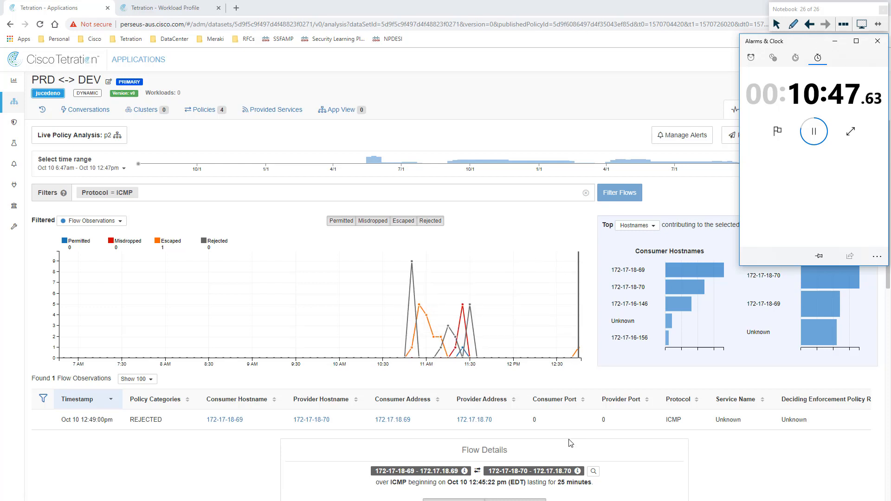
click(680, 421)
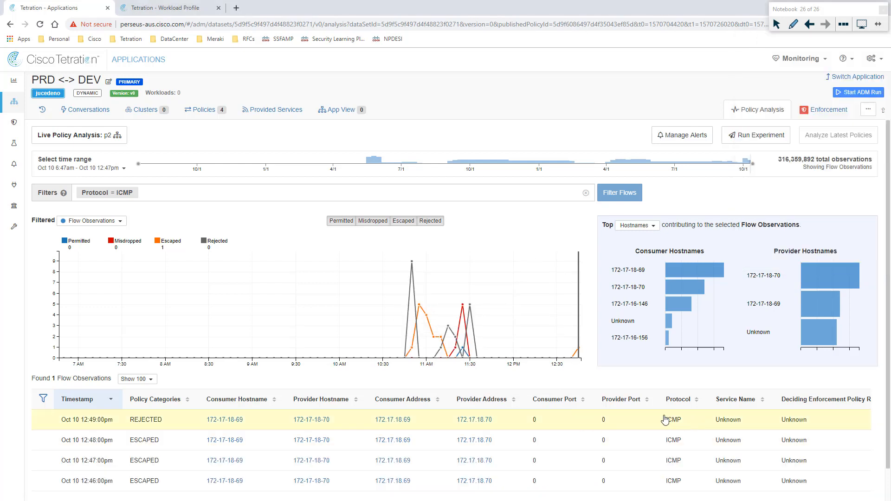
Step: Open the application's policies, then stop and reset the stopwatch
click(198, 113)
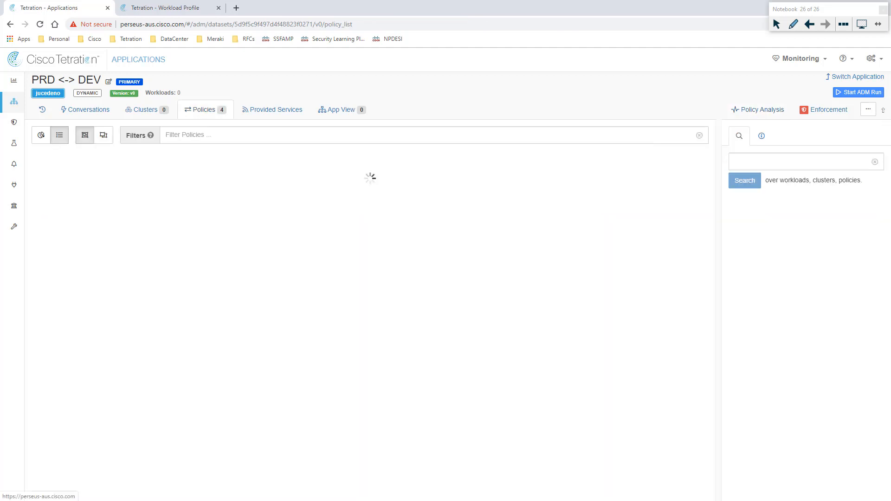
key(alt+Tab)
click(813, 131)
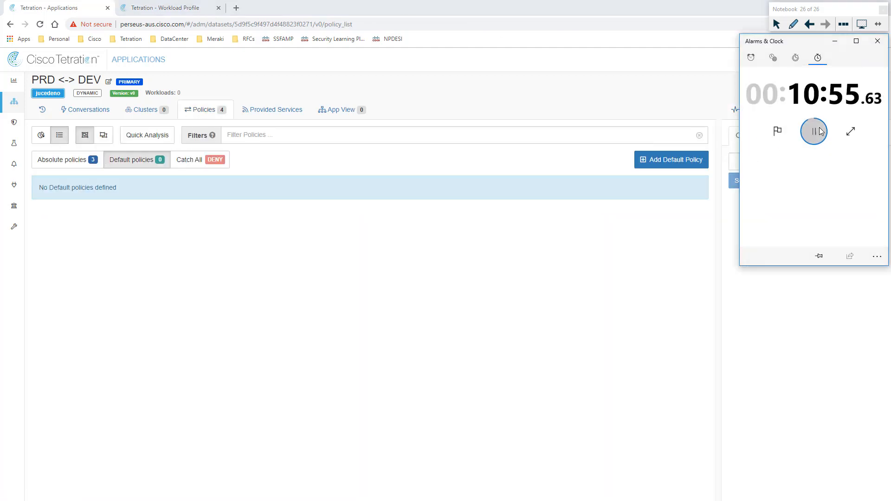
click(778, 133)
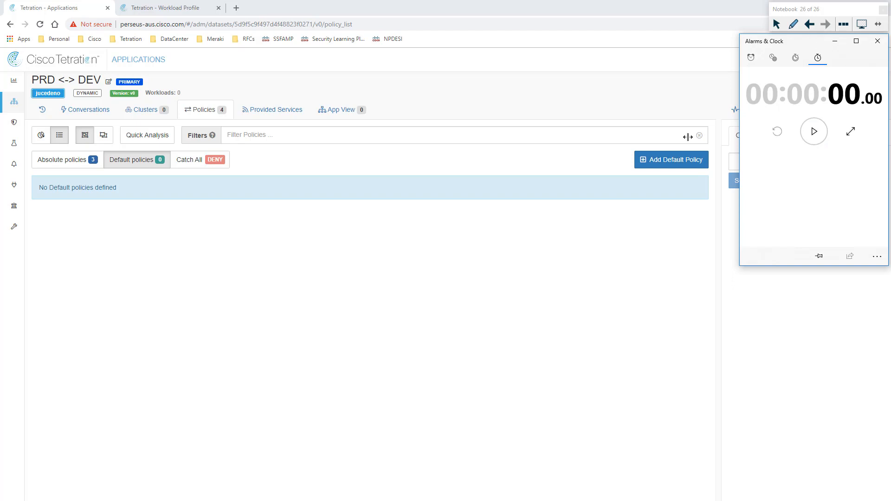
Step: Add an absolute ALLOW policy with priority 99, consumer DEV and provider PRD
click(64, 163)
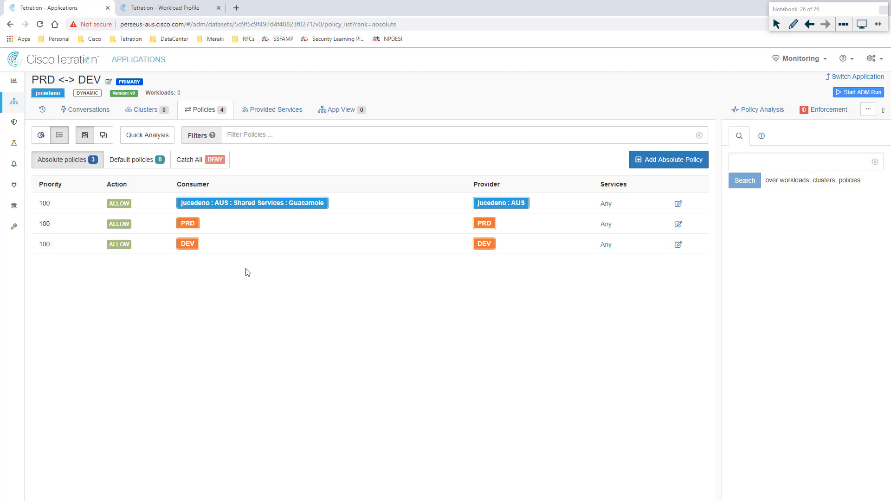
click(658, 173)
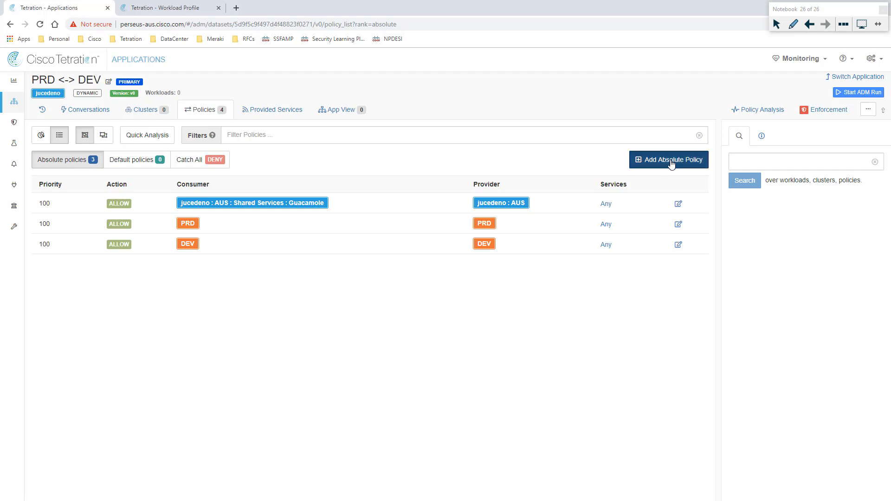
drag(55, 204, 45, 204)
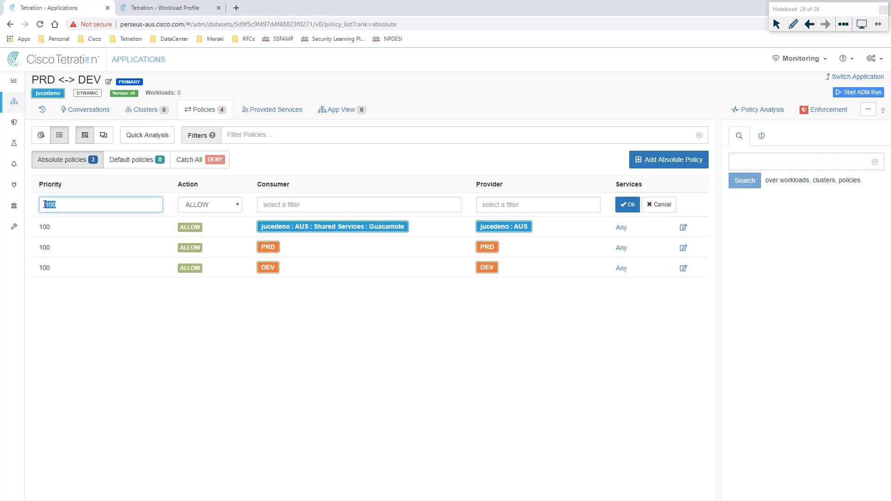
text(99)
click(268, 207)
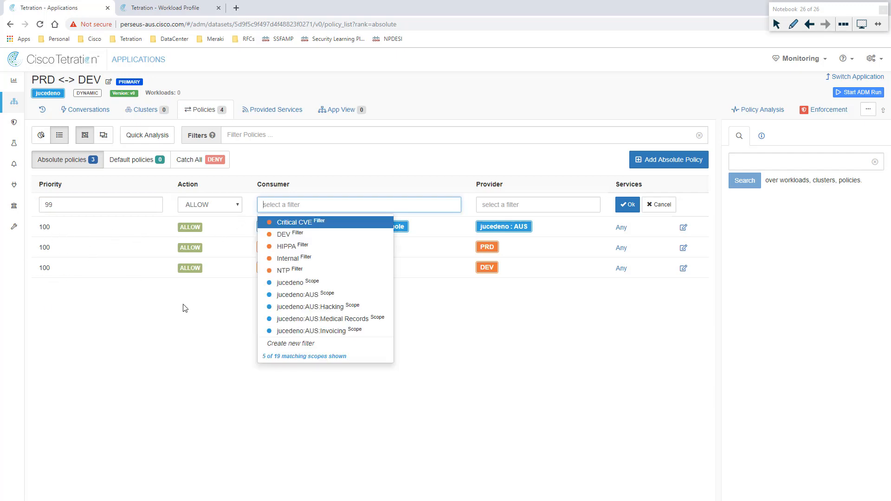
click(51, 209)
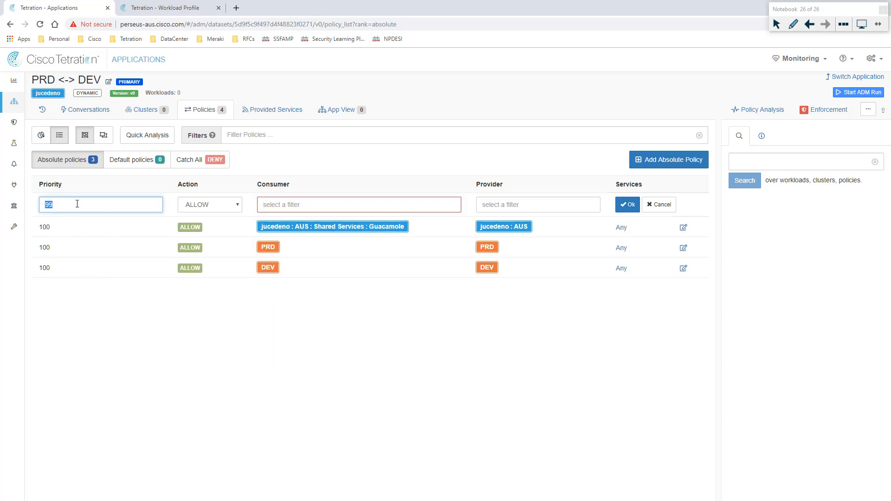
click(280, 207)
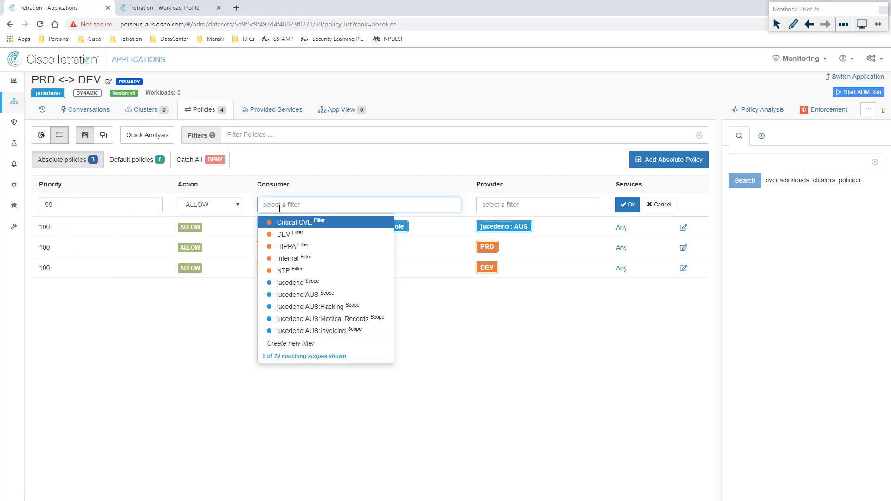
click(285, 235)
click(520, 204)
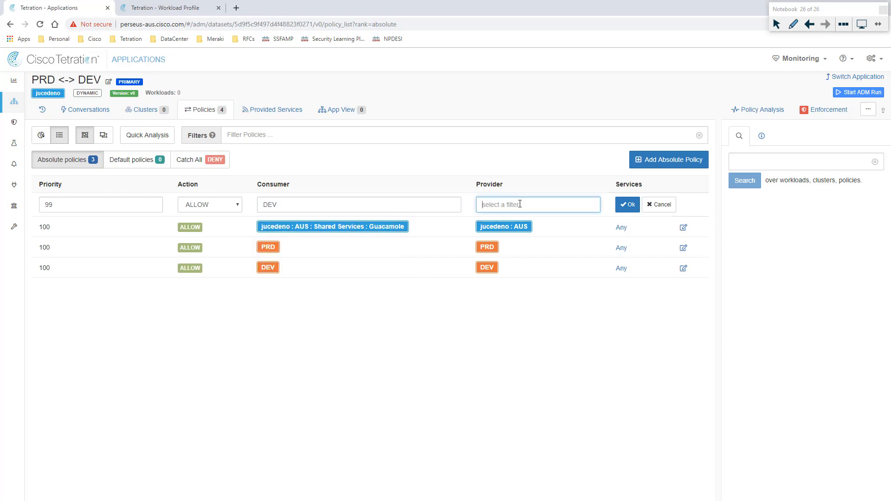
text(PRD)
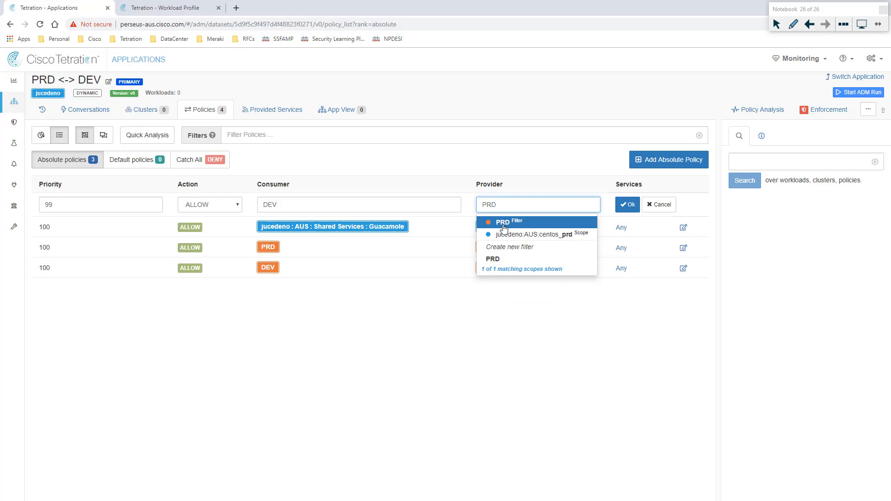
click(504, 223)
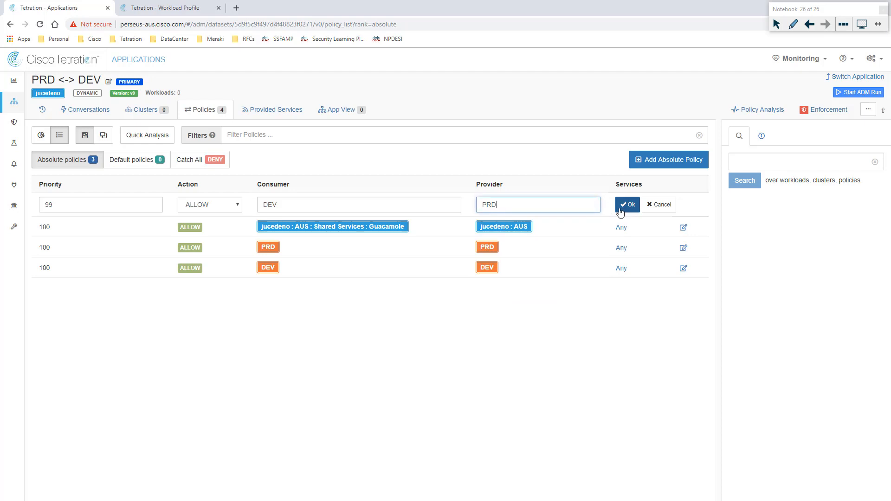
click(628, 204)
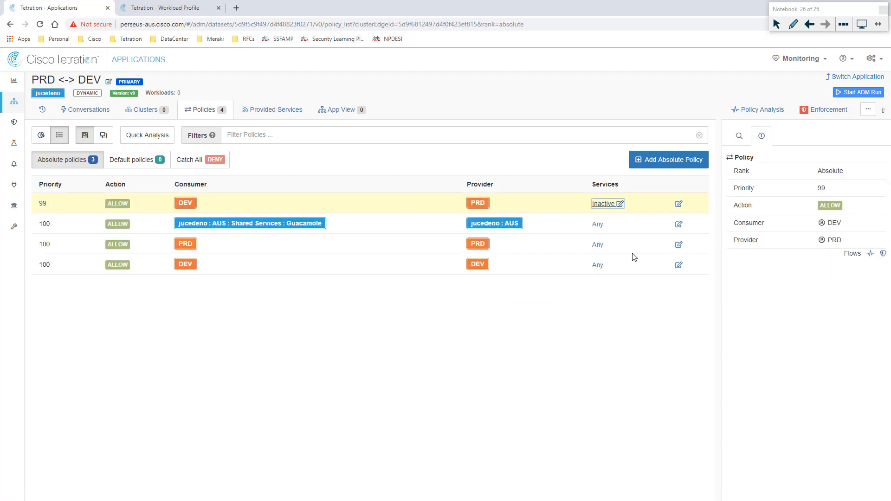
Step: Add ICMP as the service of the priority 99 DEV to PRD policy
click(867, 291)
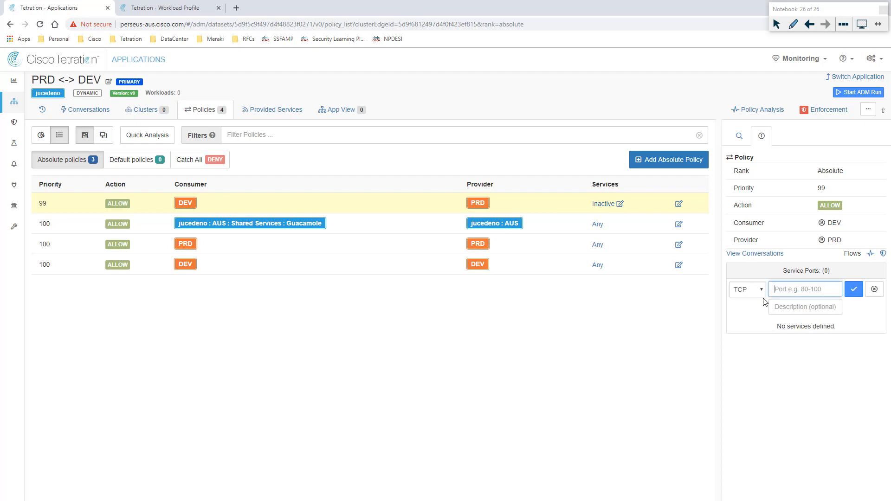
click(762, 290)
click(756, 328)
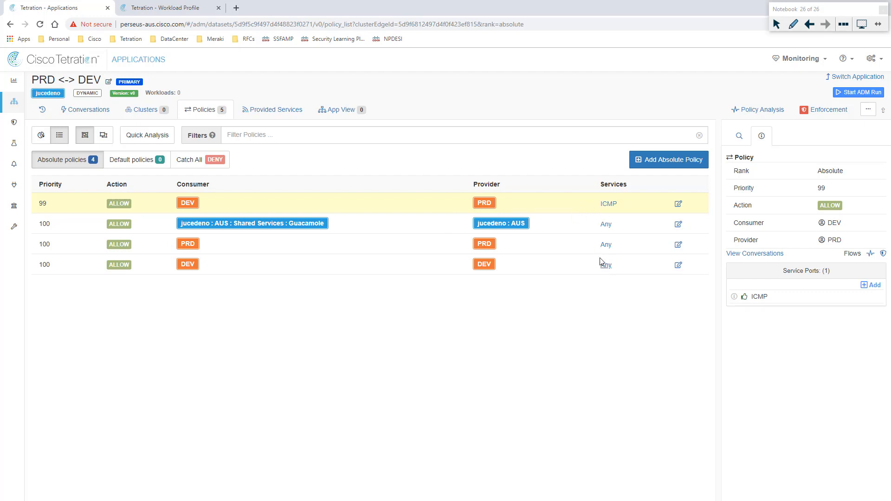
Step: Enforce the latest policies, giving "Forgot ICMP" as the reason for the action
click(821, 113)
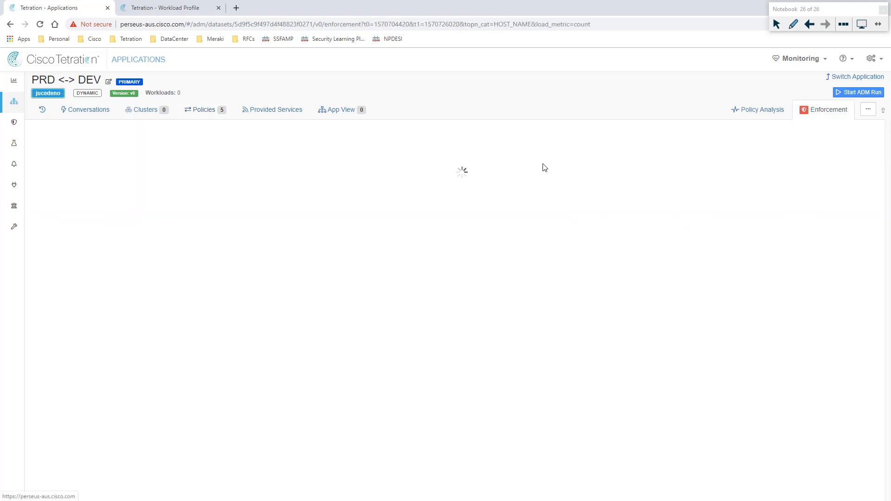
click(849, 136)
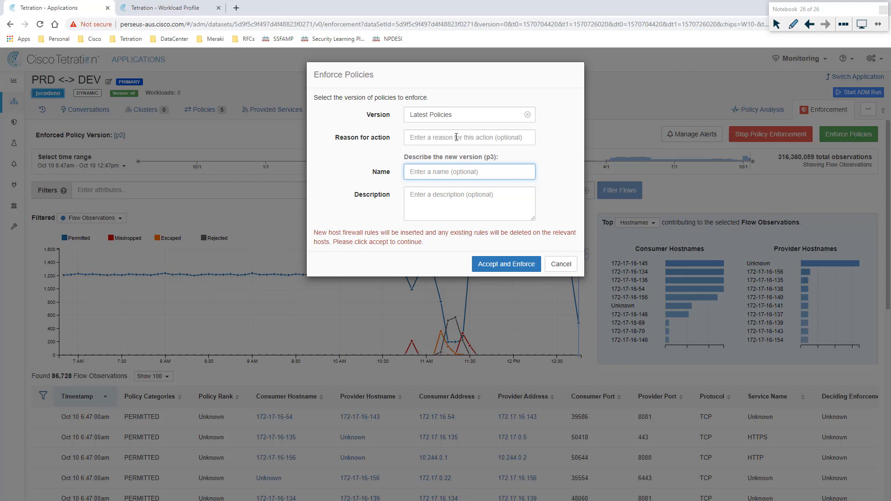
click(456, 134)
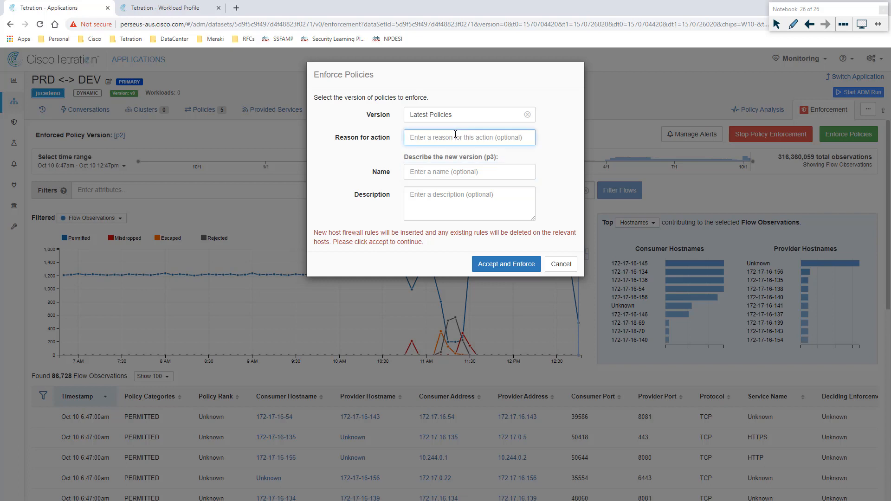
text(Forgot ICMP)
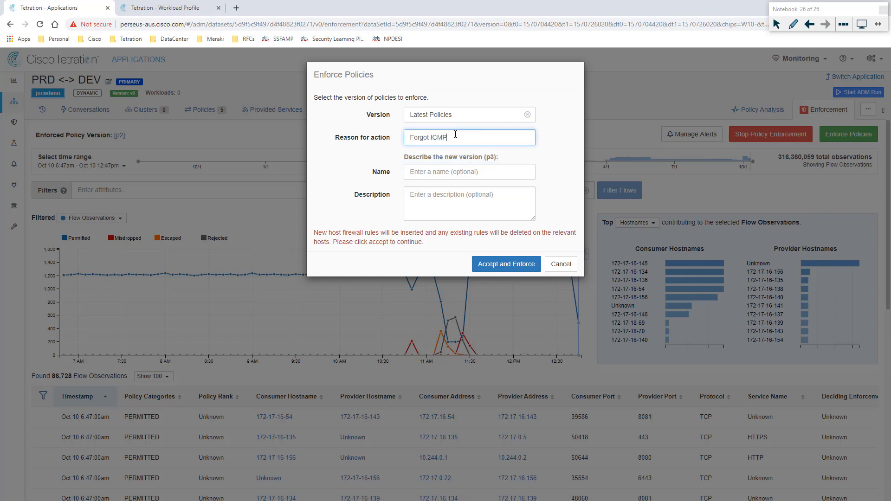
click(494, 264)
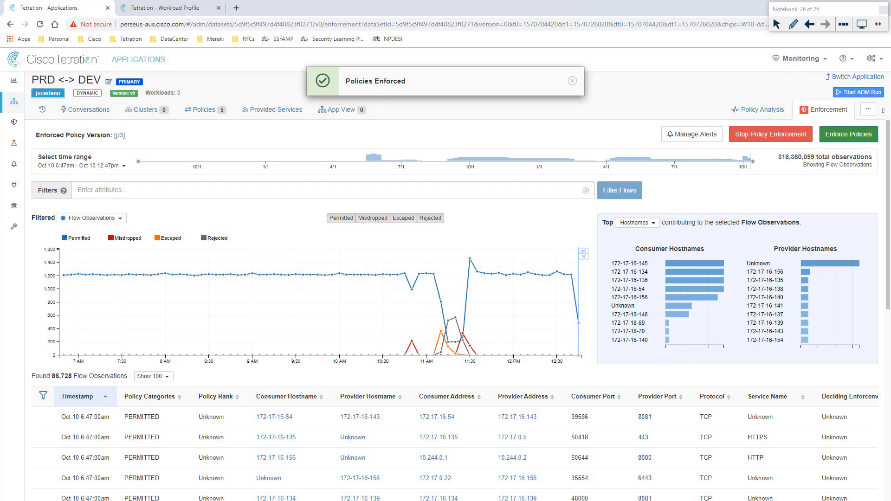
Step: Start the stopwatch and monitor the running pings on hosts 172-17-18-69 and 172-17-18-70
key(alt+Tab)
key(space)
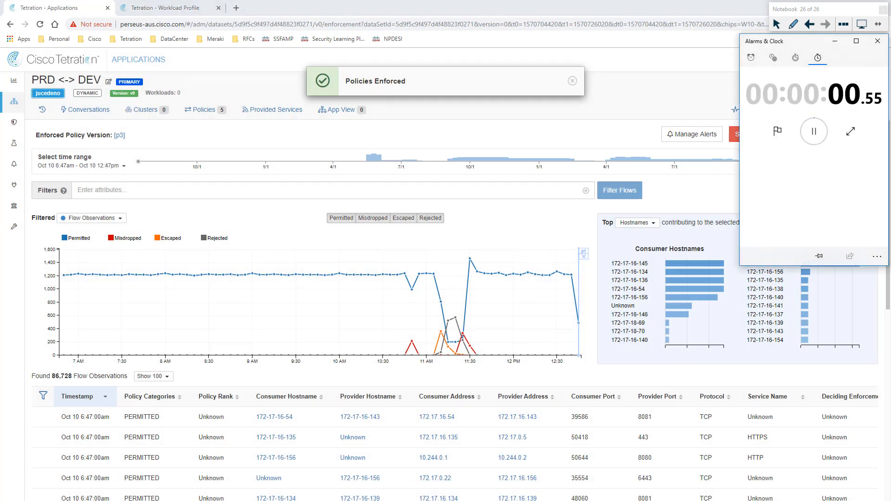
key(alt+Tab)
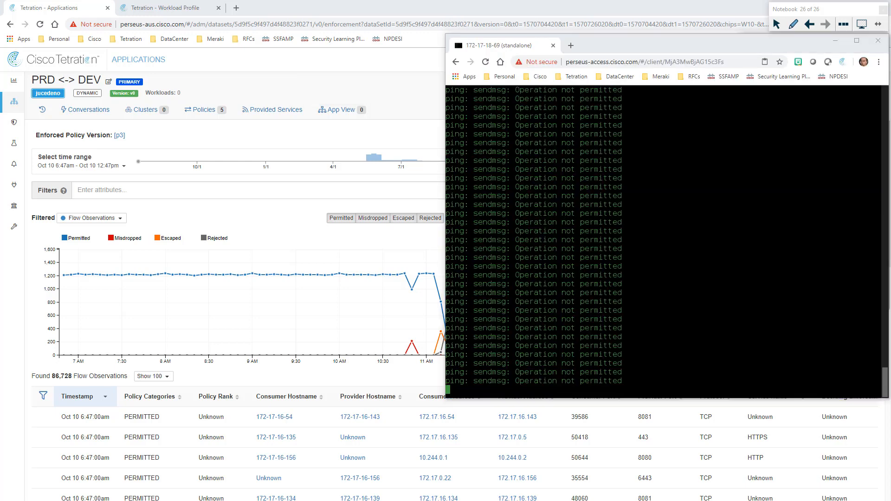
key(alt+Tab)
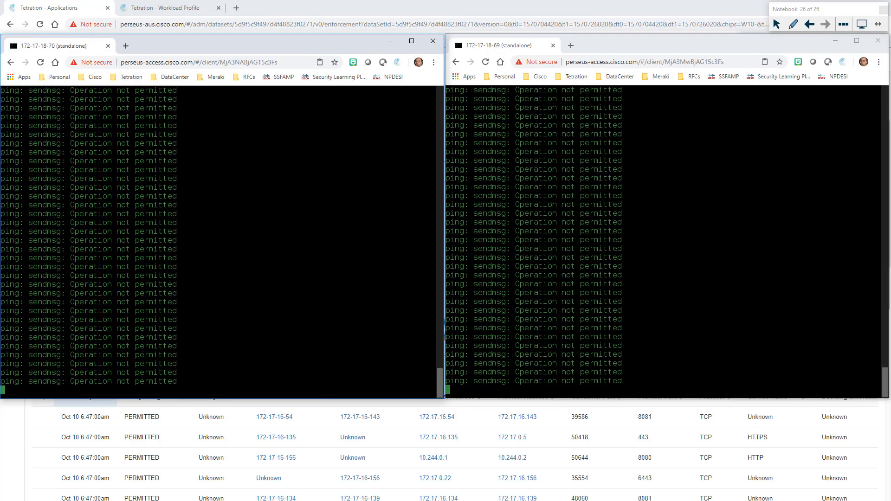
key(alt+Tab)
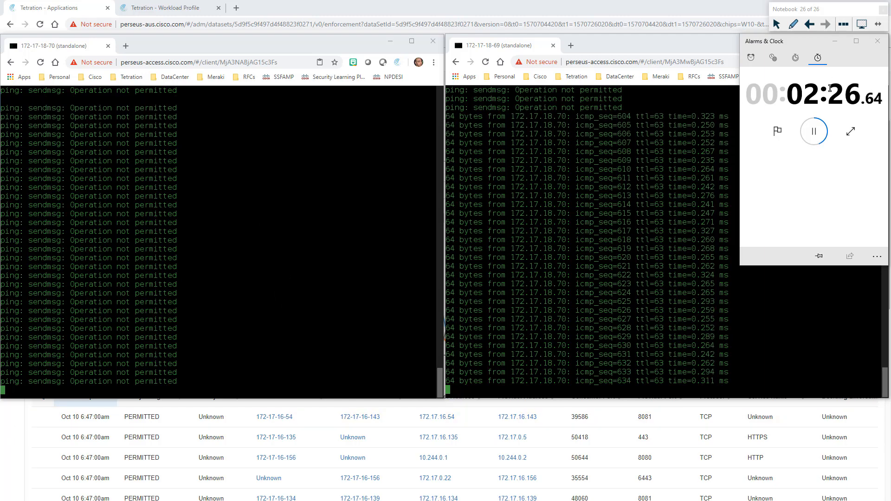
Step: Reload the concrete policies in the workload profile of 172-17-18-70 and stop the stopwatch
click(14, 438)
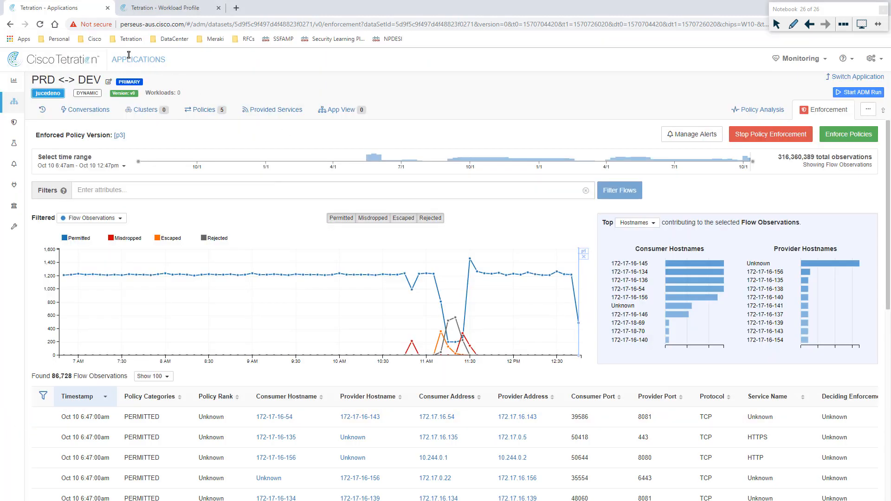
click(138, 10)
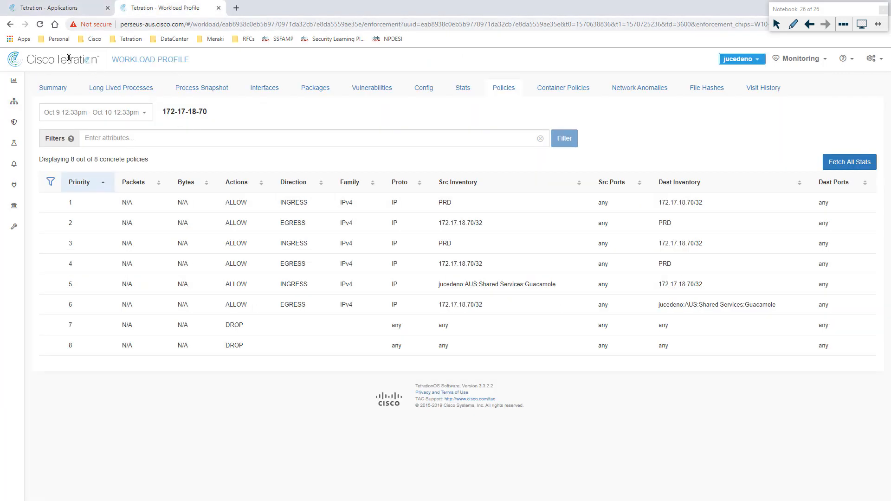
click(40, 23)
key(alt+Tab)
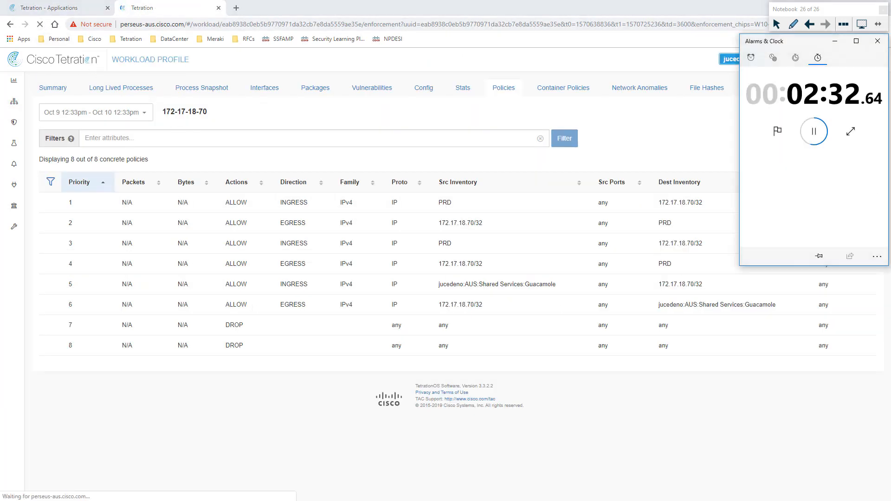
click(814, 131)
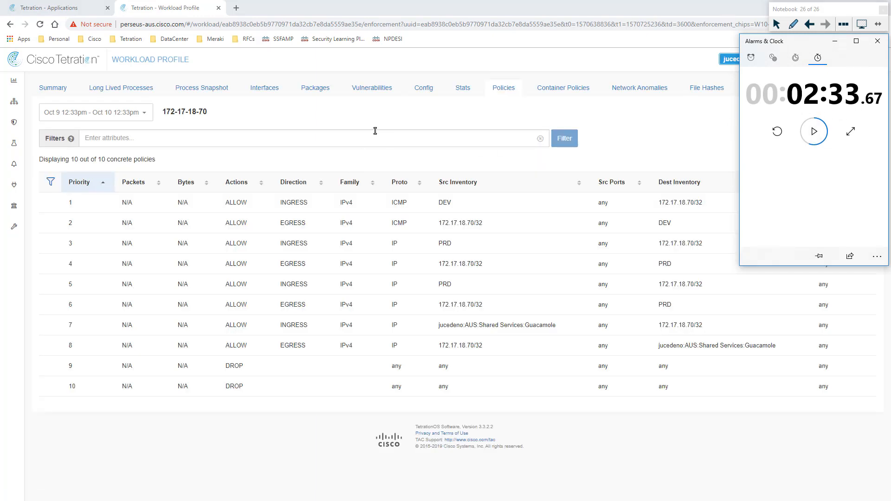
key(alt+Tab)
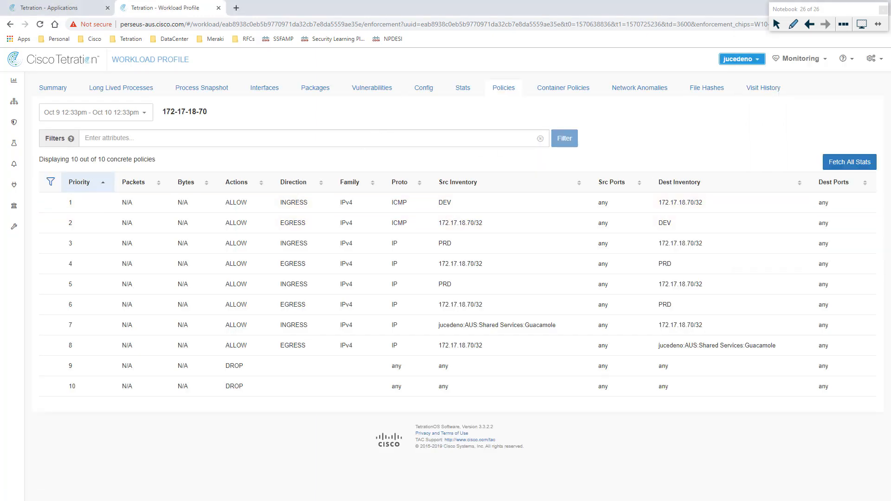
Step: With the pen, mark the first INGRESS and EGRESS rules, box their ICMP protocols, and write SMTP, AD, DNS and NTP above
click(792, 24)
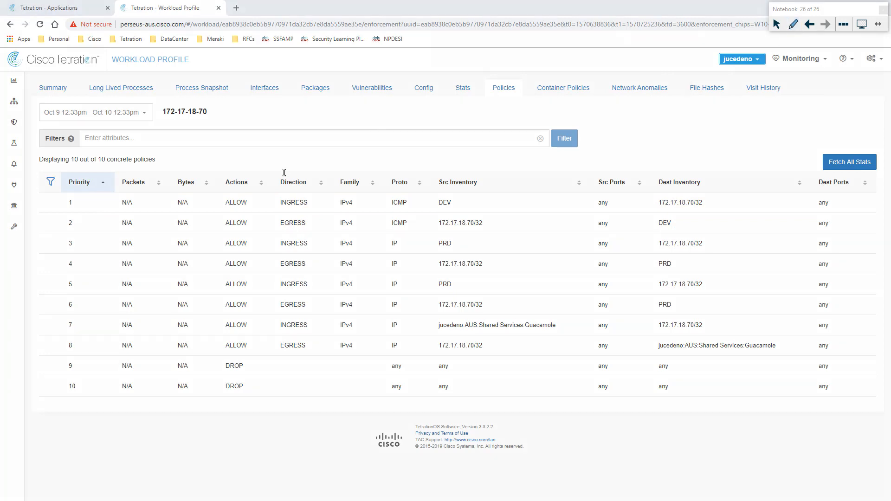
drag(272, 189, 278, 225)
mouse_move(387, 196)
mouse_down()
mouse_move(386, 228)
mouse_move(420, 213)
mouse_move(382, 229)
mouse_up()
mouse_move(388, 173)
mouse_down()
mouse_move(388, 164)
mouse_move(400, 171)
mouse_move(404, 163)
mouse_move(392, 161)
mouse_move(402, 155)
mouse_move(400, 162)
mouse_move(394, 134)
mouse_move(406, 131)
mouse_up()
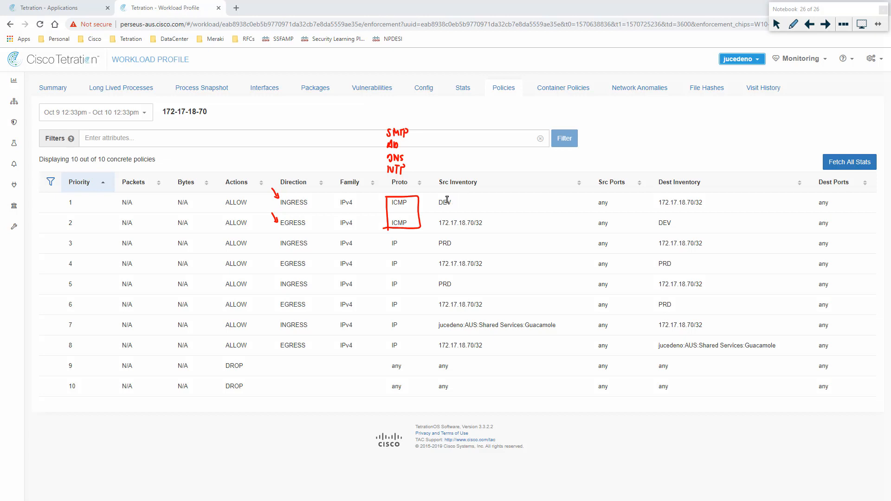
Step: Circle source DEV and destination 172.17.18.70/32 in the first rule, label the destination PRD, and circle the host name's 18-70
drag(452, 194, 437, 194)
mouse_move(656, 195)
mouse_down()
mouse_move(669, 214)
mouse_move(655, 196)
mouse_up()
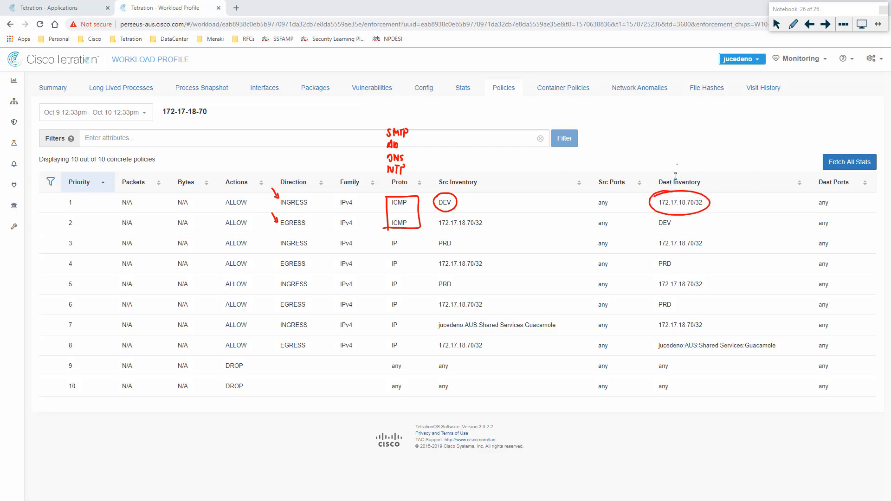
drag(677, 164, 677, 178)
mouse_move(673, 173)
mouse_down()
mouse_move(678, 156)
mouse_move(687, 162)
mouse_up()
mouse_move(194, 103)
mouse_down()
mouse_move(208, 121)
mouse_move(190, 104)
mouse_up()
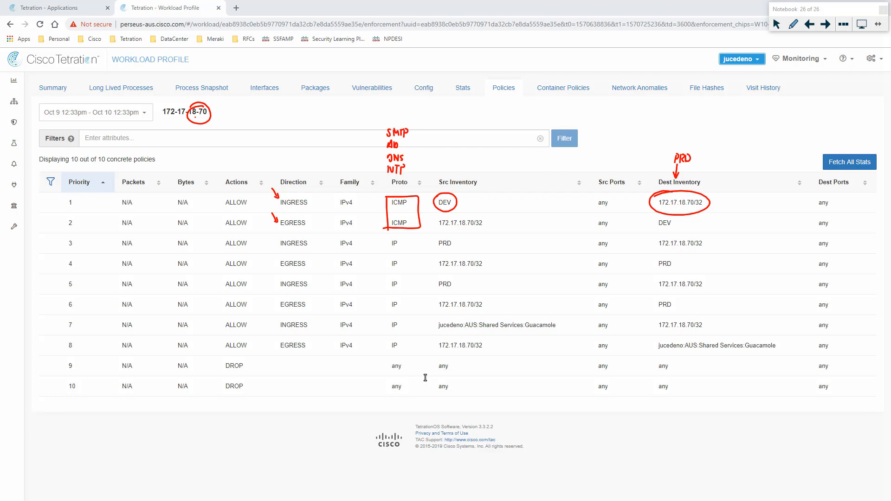
Step: Handwrite "PRD × DEV" and "QA × TST" below the policy table under an underlined number 1
drag(121, 422, 122, 440)
mouse_move(122, 422)
mouse_down()
mouse_move(142, 439)
mouse_move(149, 425)
mouse_move(187, 432)
mouse_move(196, 415)
mouse_up()
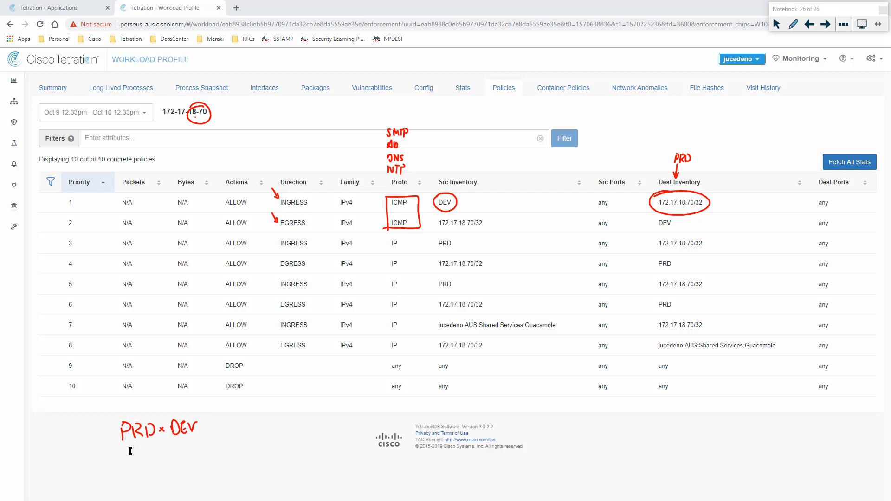
drag(130, 450, 168, 451)
mouse_move(167, 445)
mouse_down()
mouse_move(161, 451)
mouse_move(177, 454)
mouse_move(185, 444)
mouse_move(184, 454)
mouse_move(197, 454)
mouse_move(201, 443)
mouse_up()
drag(152, 407, 162, 415)
Step: Handwrite an underlined number 2 beside the first note, with the underlined word "Alarms" beneath it
click(225, 409)
drag(225, 409, 243, 416)
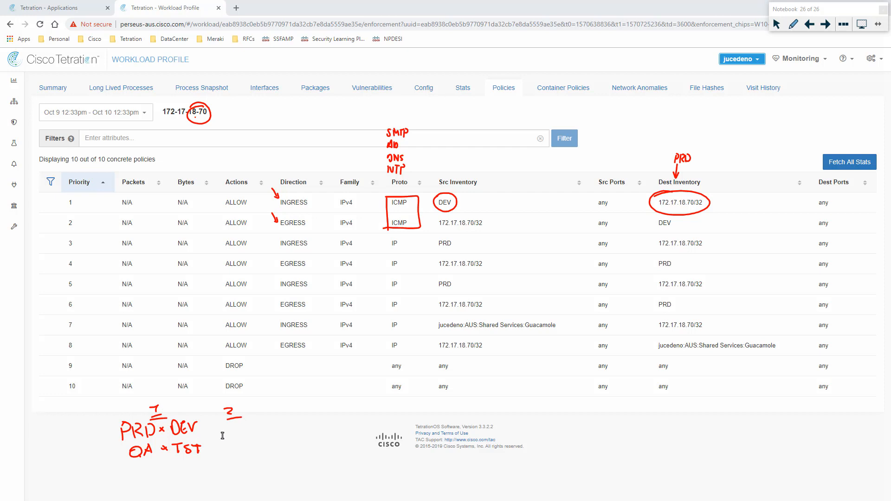
drag(220, 443, 260, 440)
drag(223, 447, 262, 443)
Step: Handwrite an underlined number 3 with "Change" beneath it, and finish with a long line under the notes and "10-12 min"
drag(283, 409, 283, 418)
drag(279, 423, 293, 420)
drag(284, 429, 319, 434)
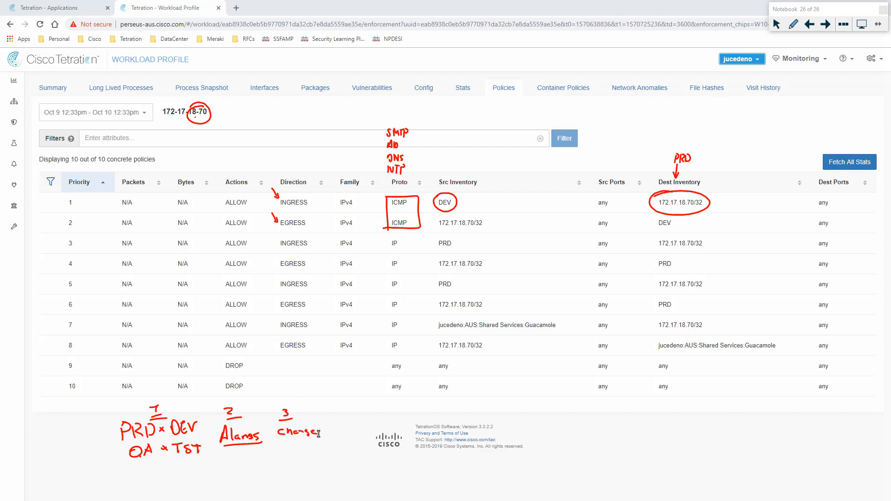
drag(346, 453, 98, 466)
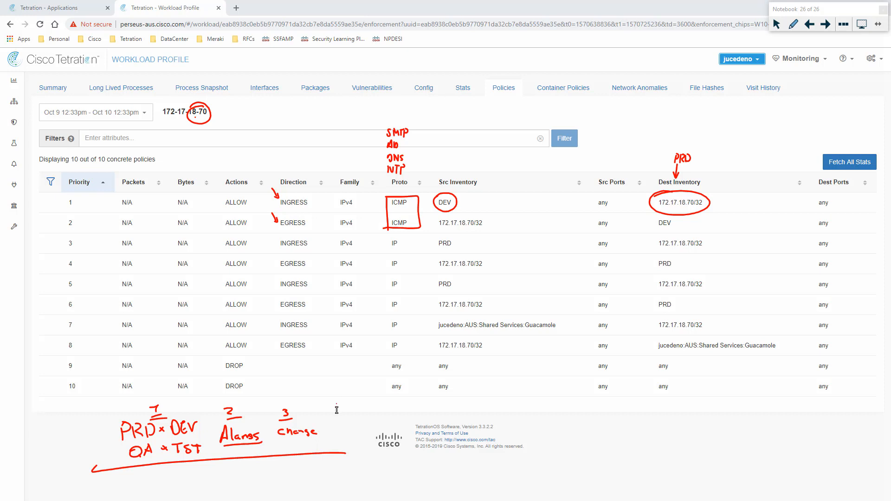
drag(336, 404, 395, 416)
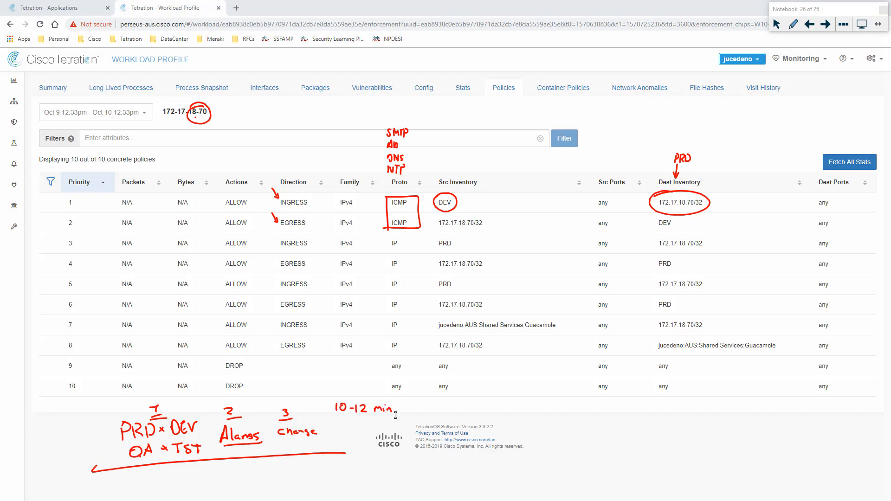